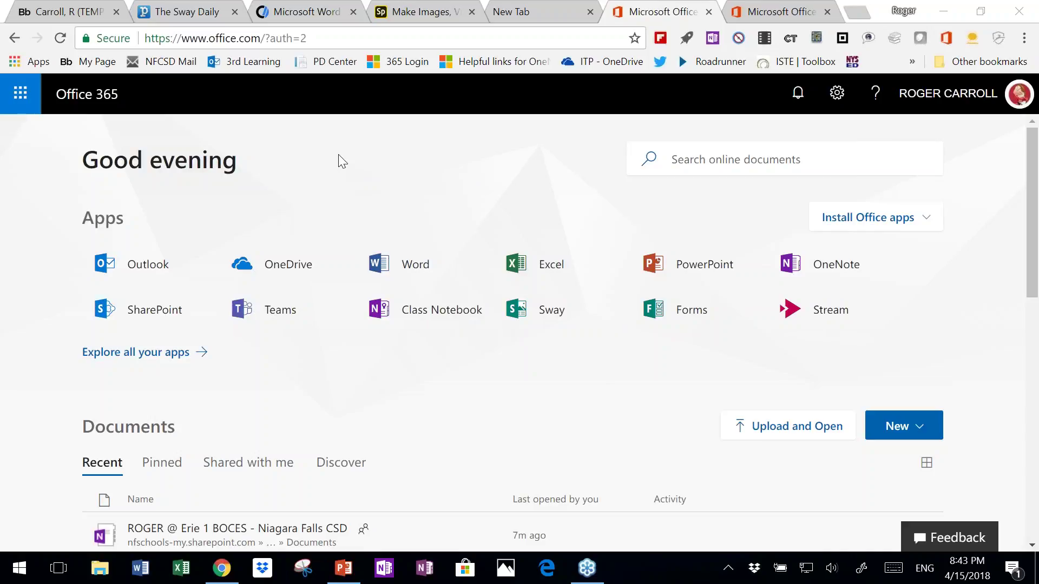
- Switch to PowerPoint, open the My Mixes page of Office Mix and read the retirement notice above the sign-in options
{"action": "left_click", "coordinate": [350, 570]}
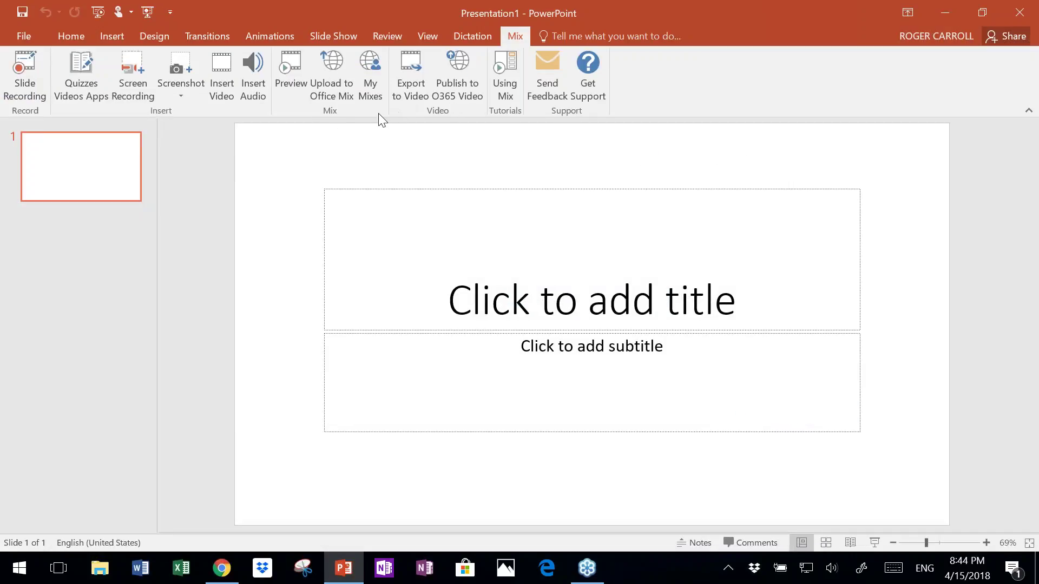
{"action": "left_click", "coordinate": [374, 75]}
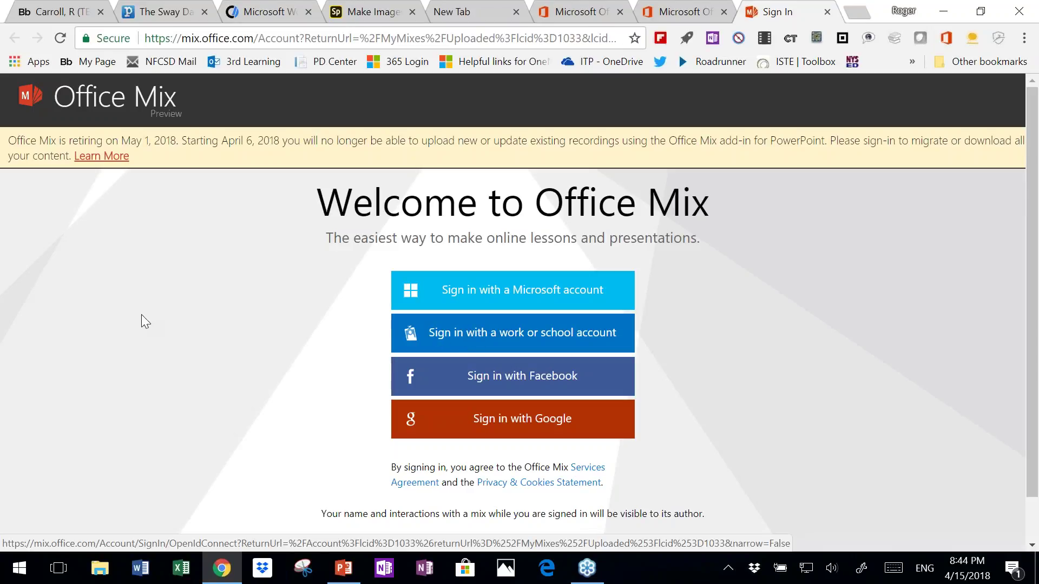
{"action": "scroll", "coordinate": [142, 314], "scroll_direction": "down", "scroll_amount": 1}
{"action": "scroll", "coordinate": [149, 308], "scroll_direction": "down", "scroll_amount": 3}
{"action": "scroll", "coordinate": [157, 303], "scroll_direction": "up", "scroll_amount": 3}
{"action": "middle_click", "coordinate": [158, 307]}
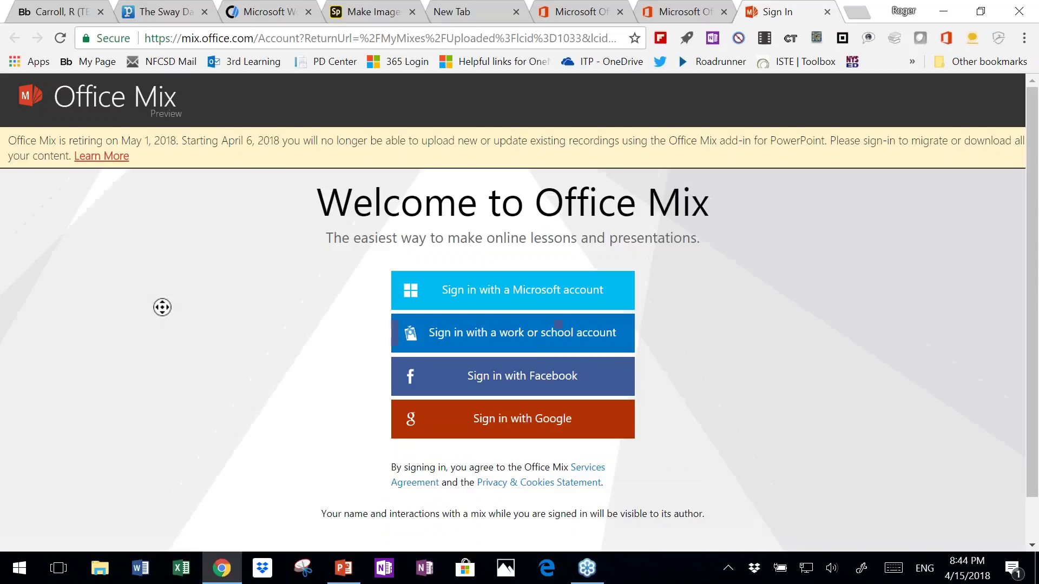
{"action": "scroll", "coordinate": [156, 325], "scroll_direction": "down", "scroll_amount": 2}
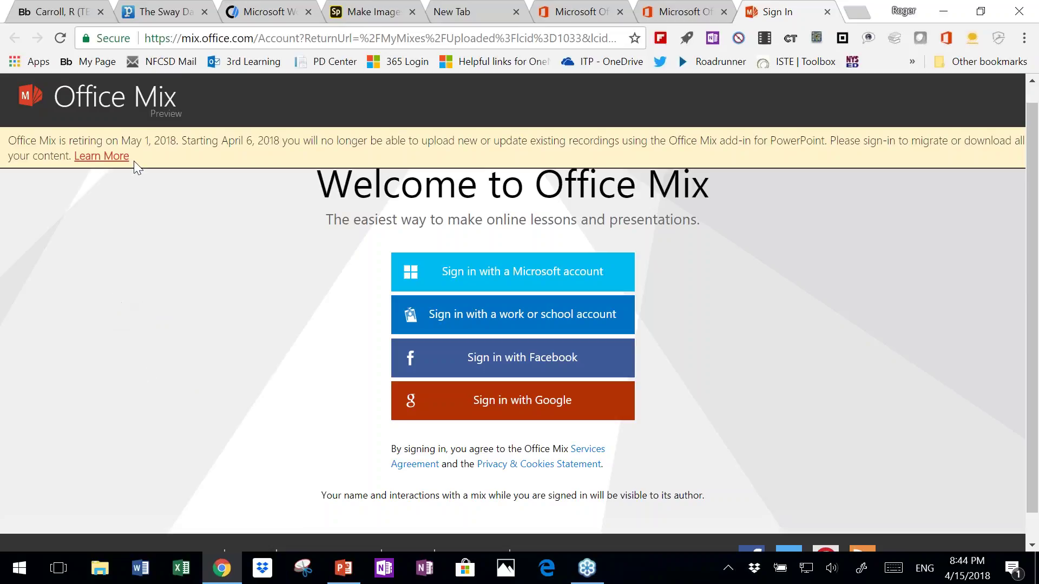
- Open Microsoft Stream from the Office 365 home page and look through the uploads in My videos
{"action": "left_click", "coordinate": [576, 12]}
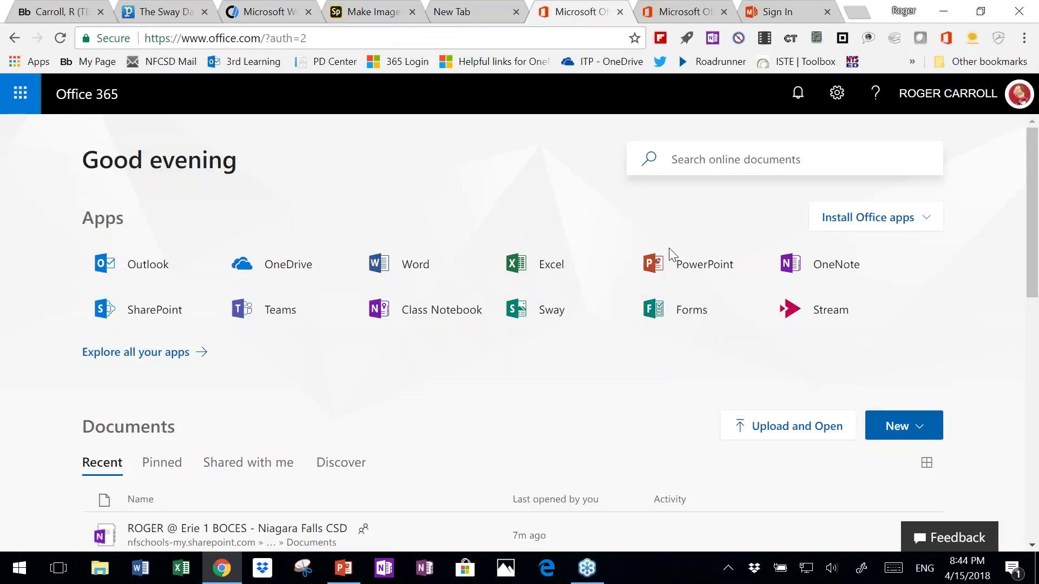
{"action": "left_click", "coordinate": [817, 314]}
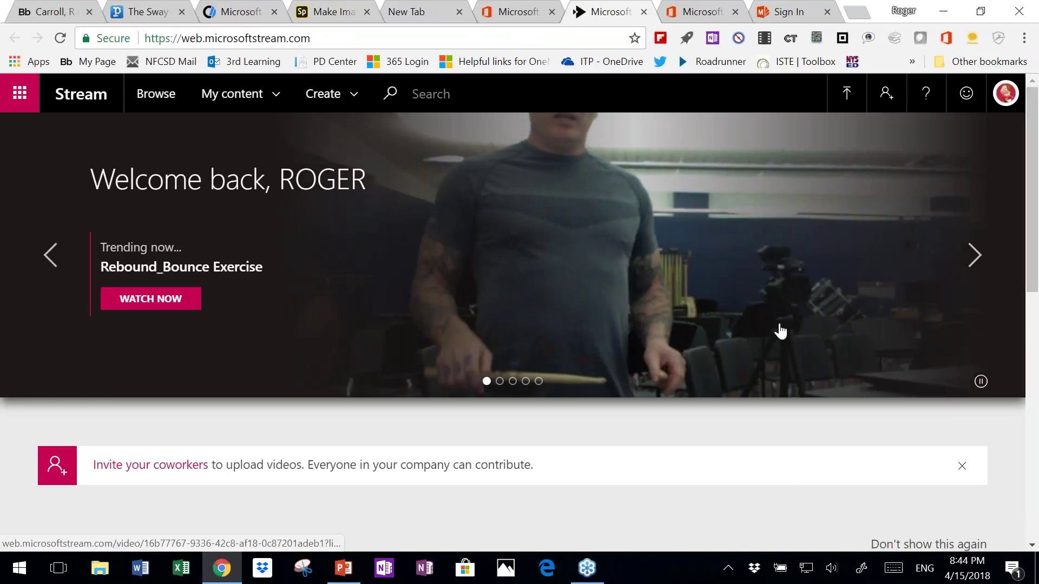
{"action": "left_click", "coordinate": [234, 96]}
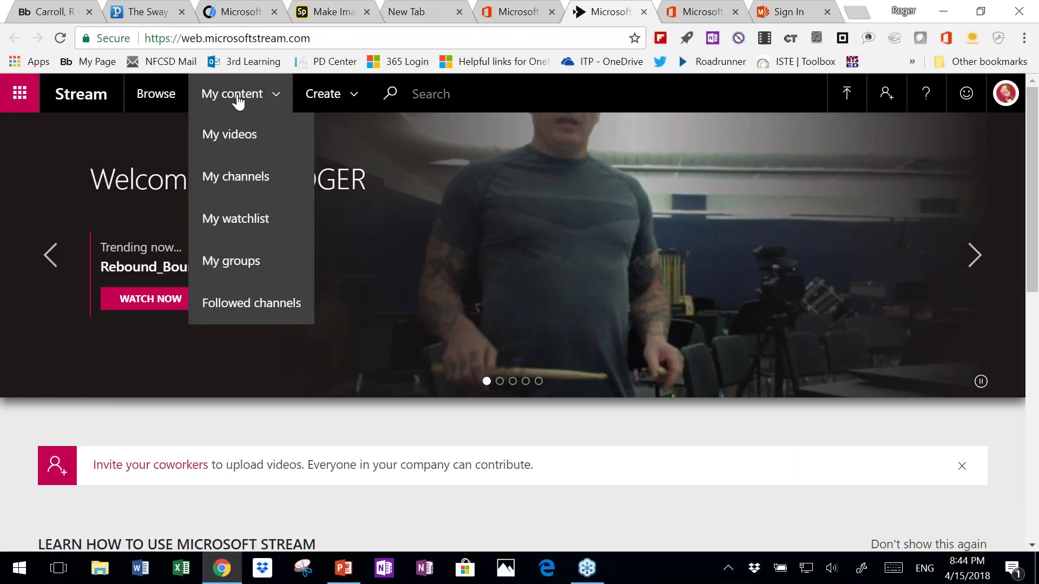
{"action": "left_click", "coordinate": [241, 135]}
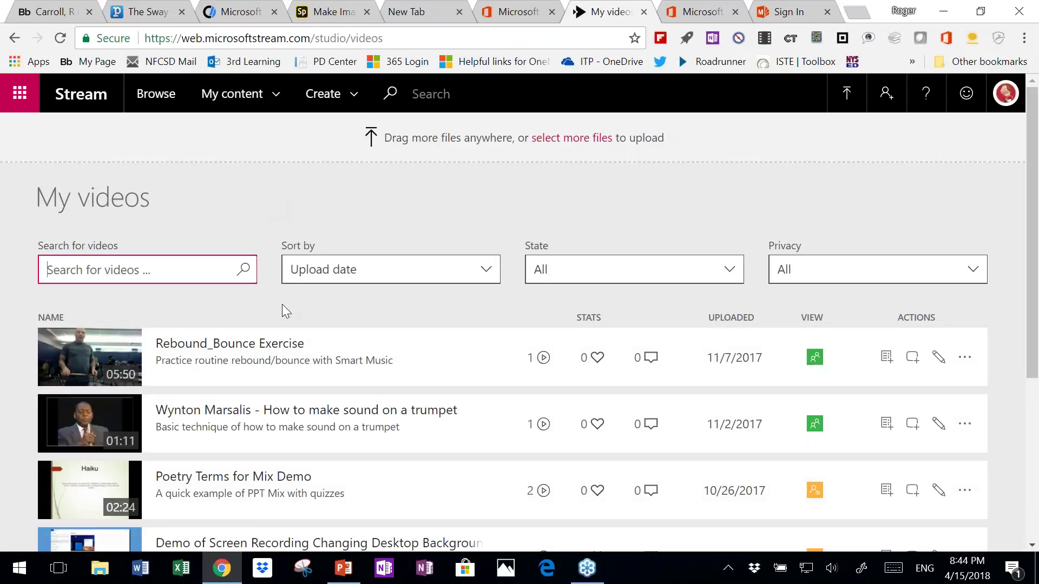
{"action": "scroll", "coordinate": [1031, 303], "scroll_direction": "down", "scroll_amount": 4}
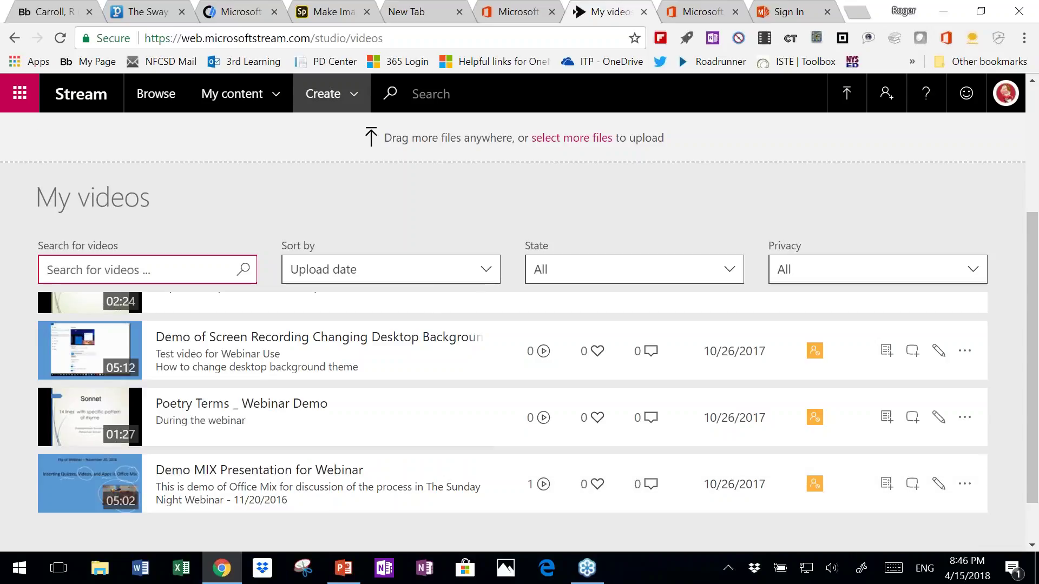
{"action": "left_click", "coordinate": [344, 573]}
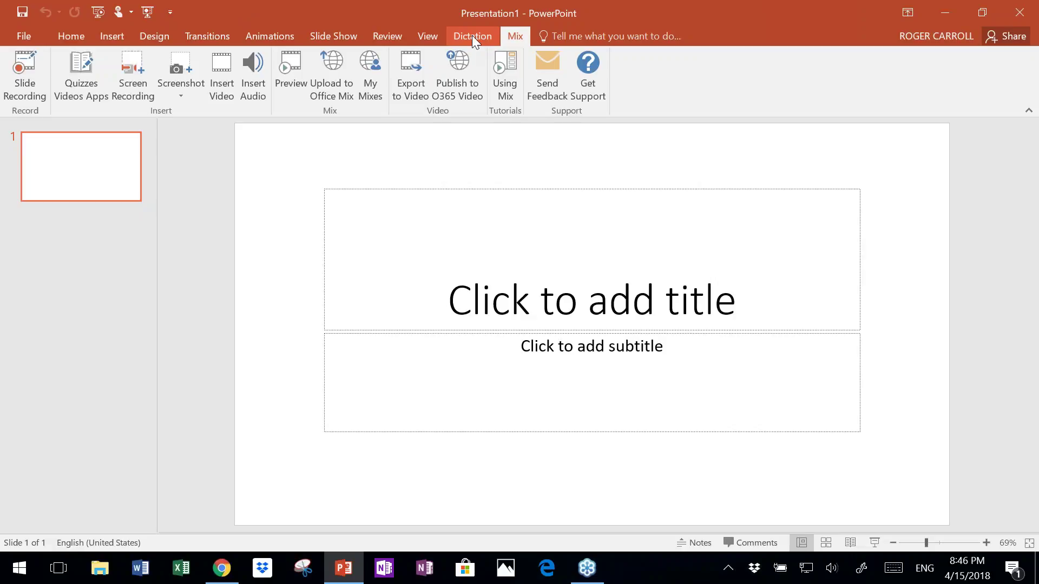
{"action": "left_click", "coordinate": [25, 35]}
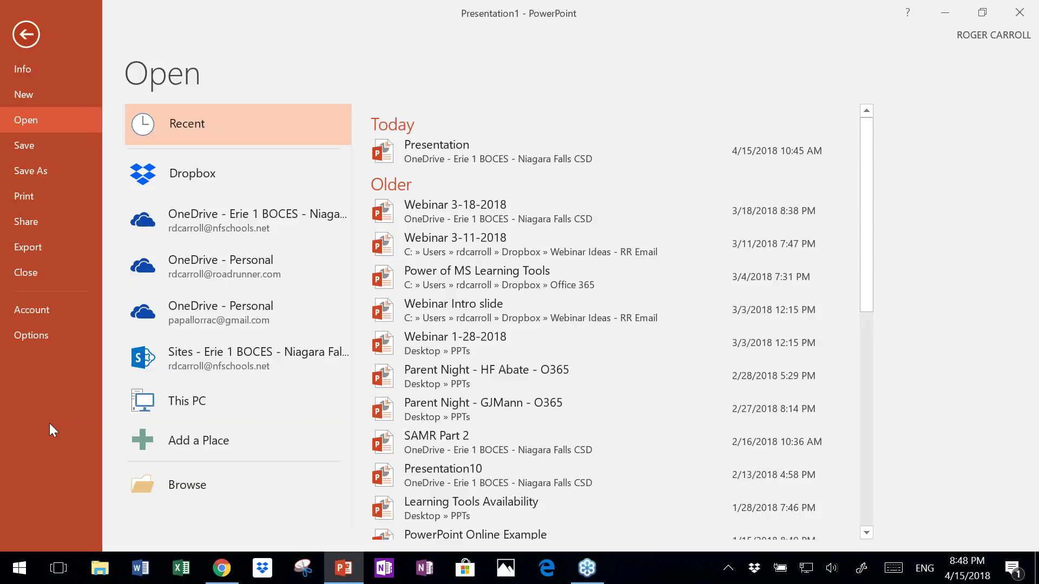
{"action": "left_click", "coordinate": [27, 34]}
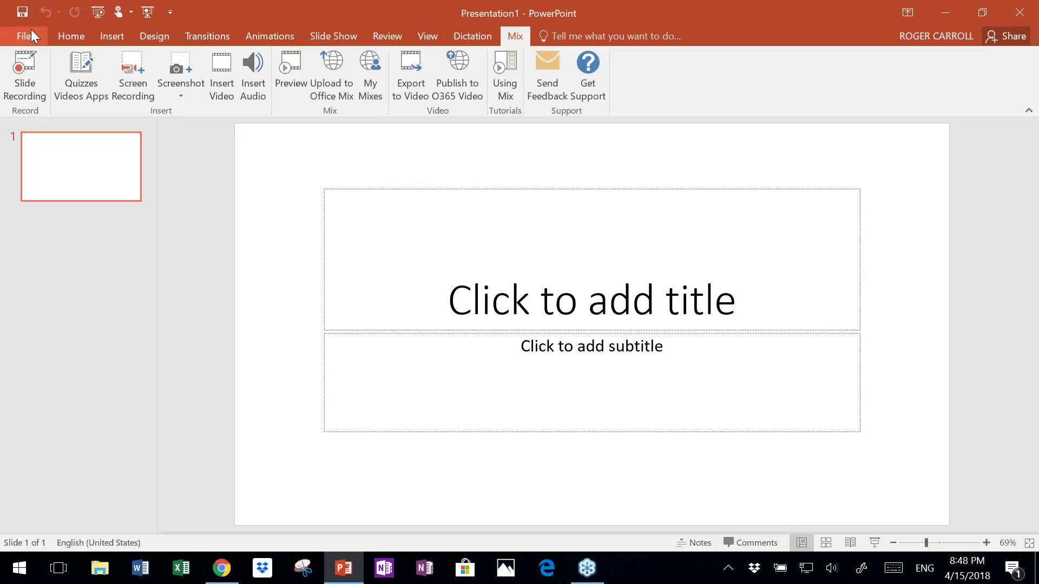
{"action": "left_click", "coordinate": [428, 37]}
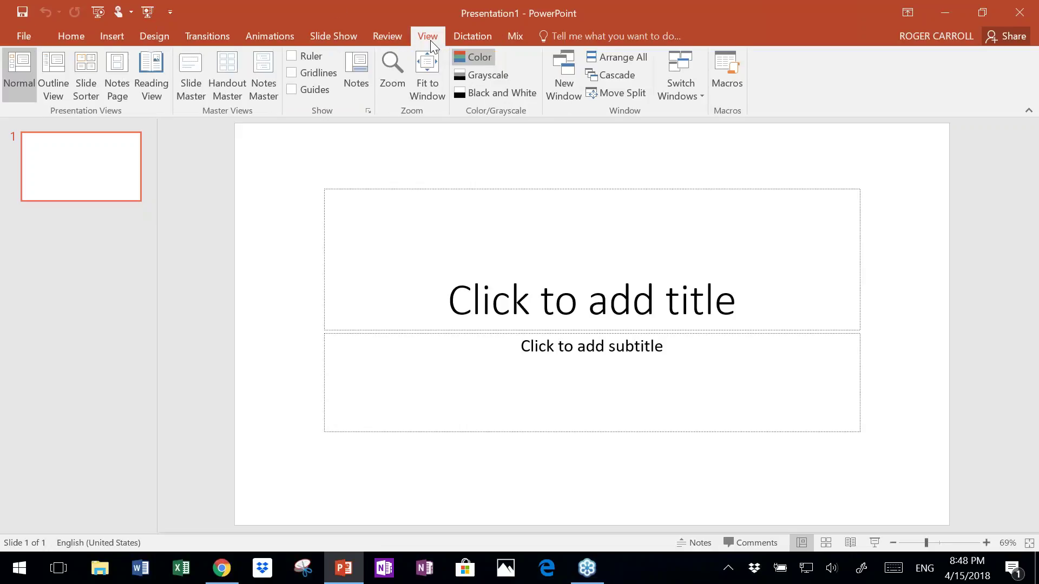
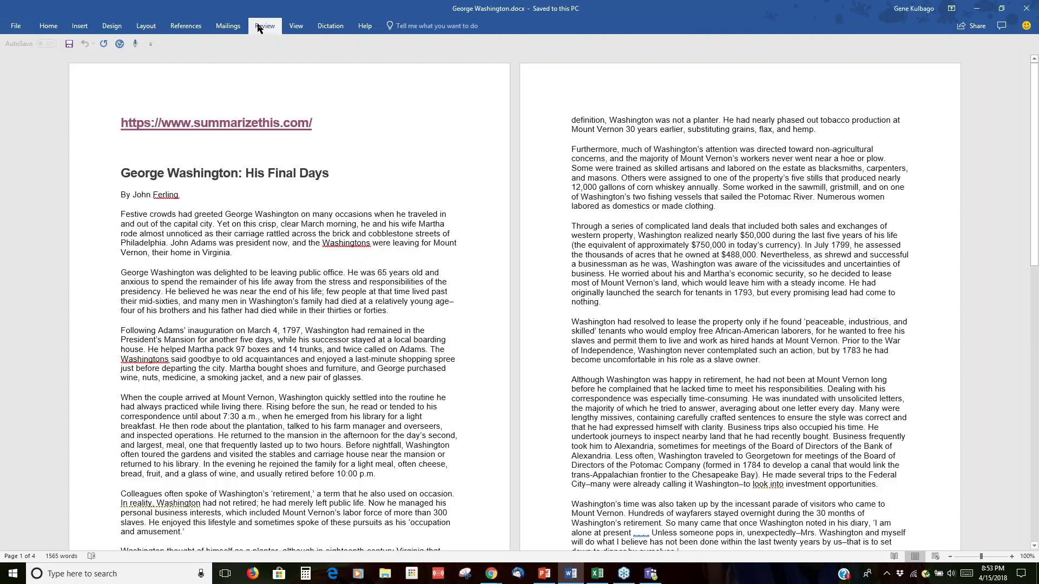
- Open the Copyleaks plagiarism checker for the George Washington document in Word, view its scan options and close it
{"action": "left_click", "coordinate": [264, 26]}
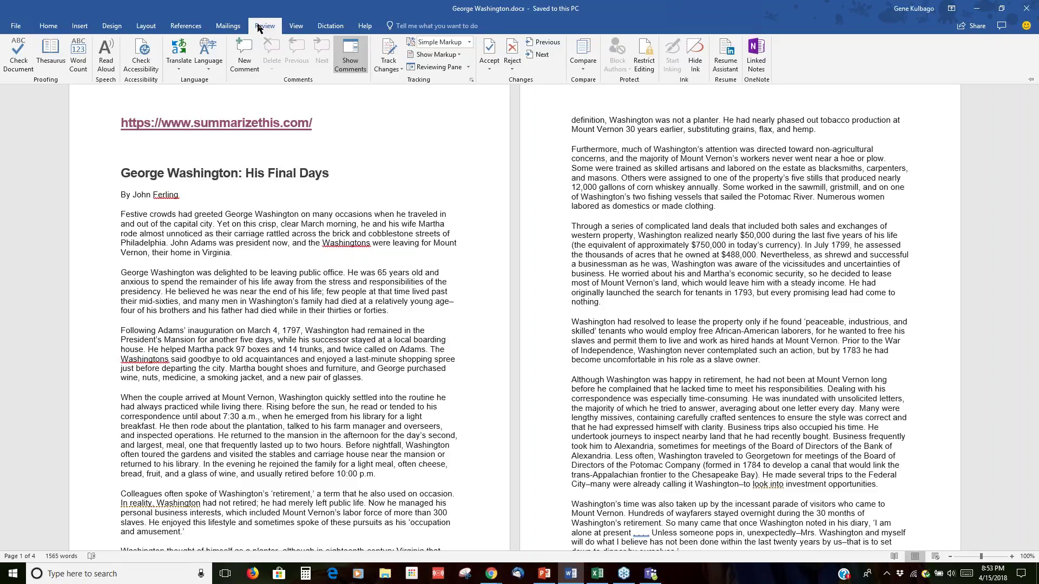
{"action": "left_click", "coordinate": [199, 29]}
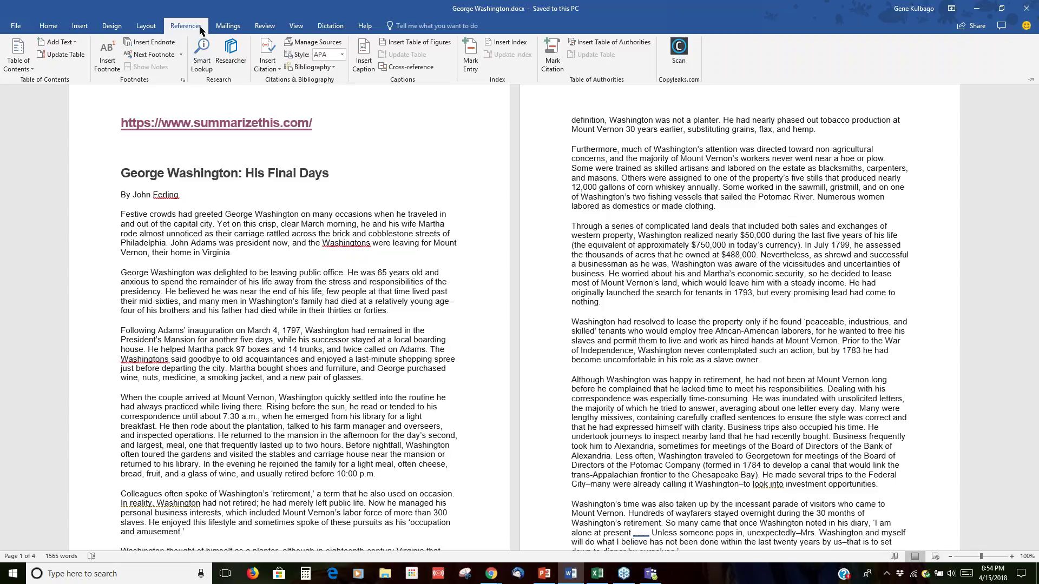
{"action": "left_click", "coordinate": [680, 53]}
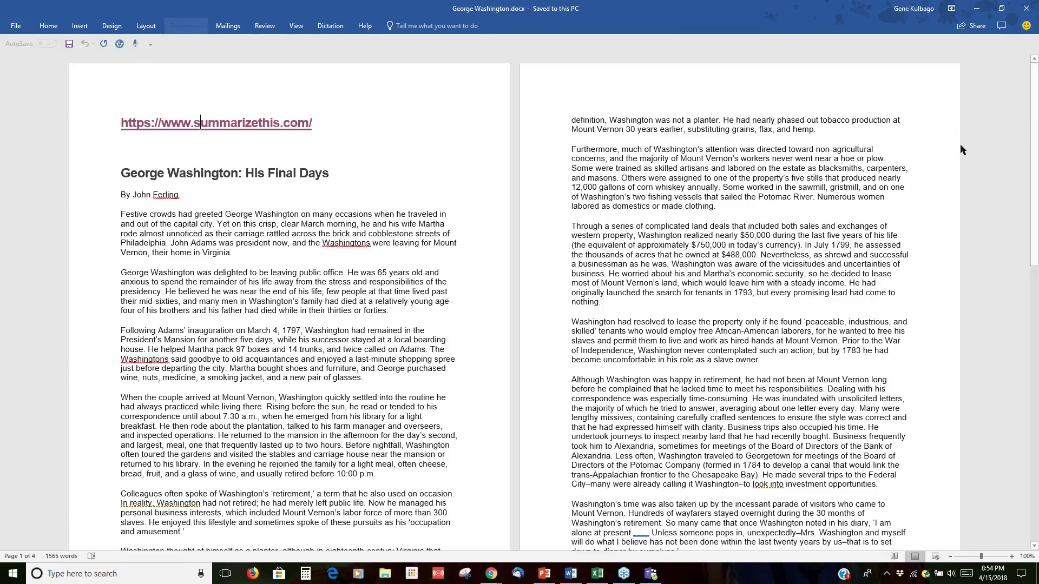
{"action": "left_click", "coordinate": [187, 28]}
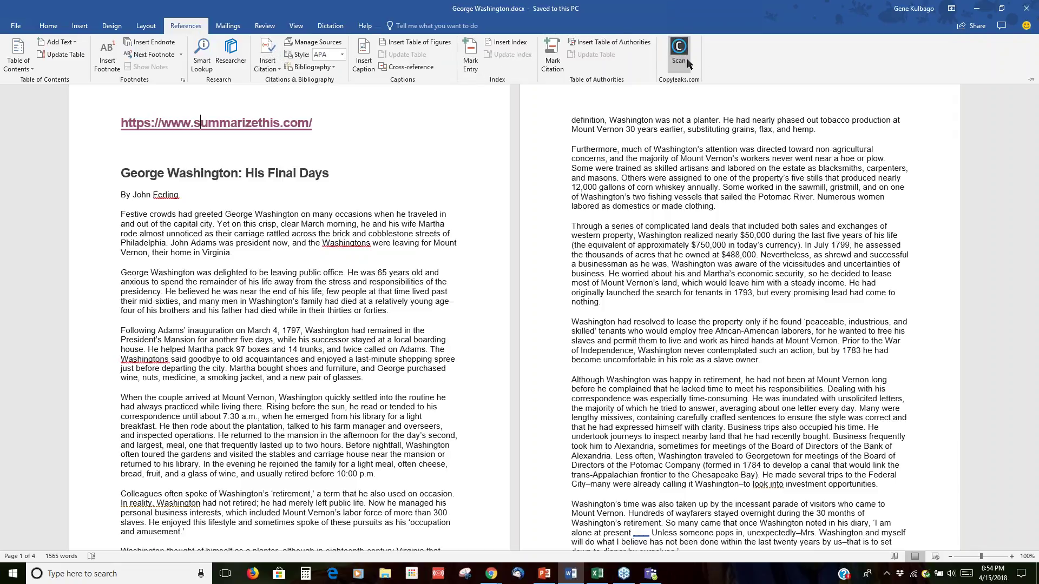
{"action": "left_click", "coordinate": [679, 54]}
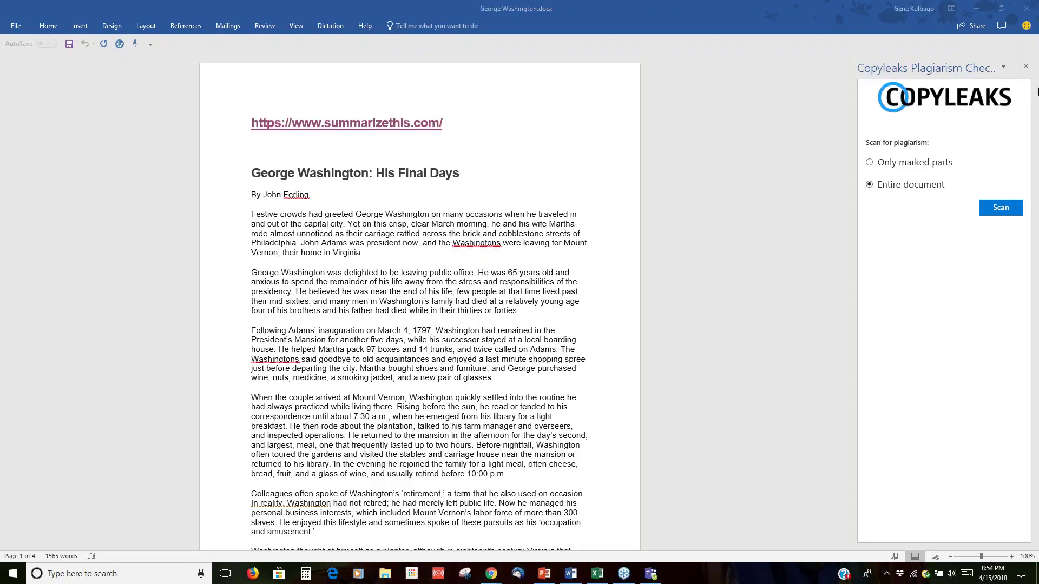
{"action": "left_click", "coordinate": [1025, 68]}
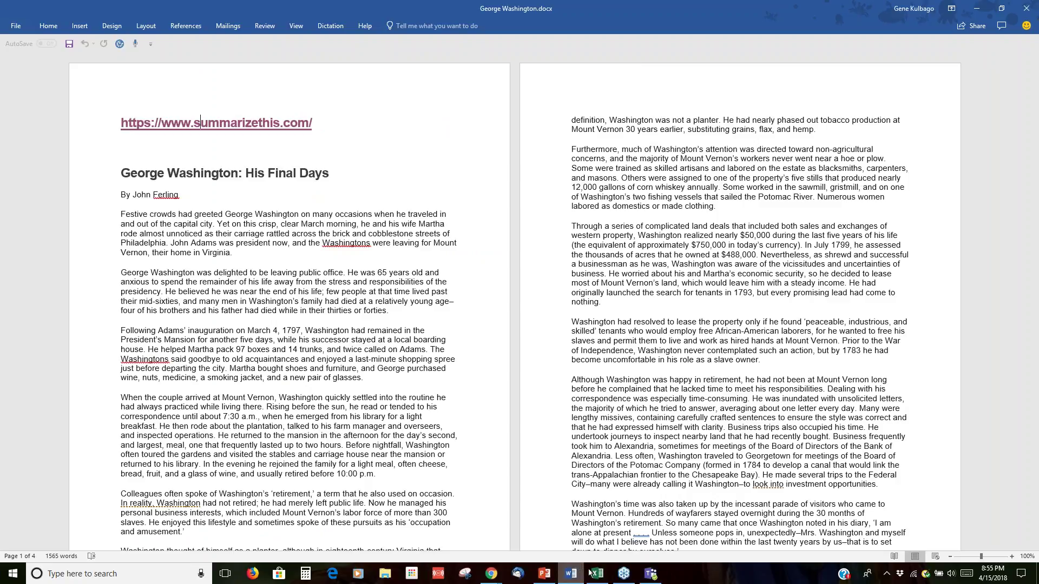
- Switch to Excel and create a blank workbook, cancelling the removal of the recovered files
{"action": "left_click", "coordinate": [591, 573]}
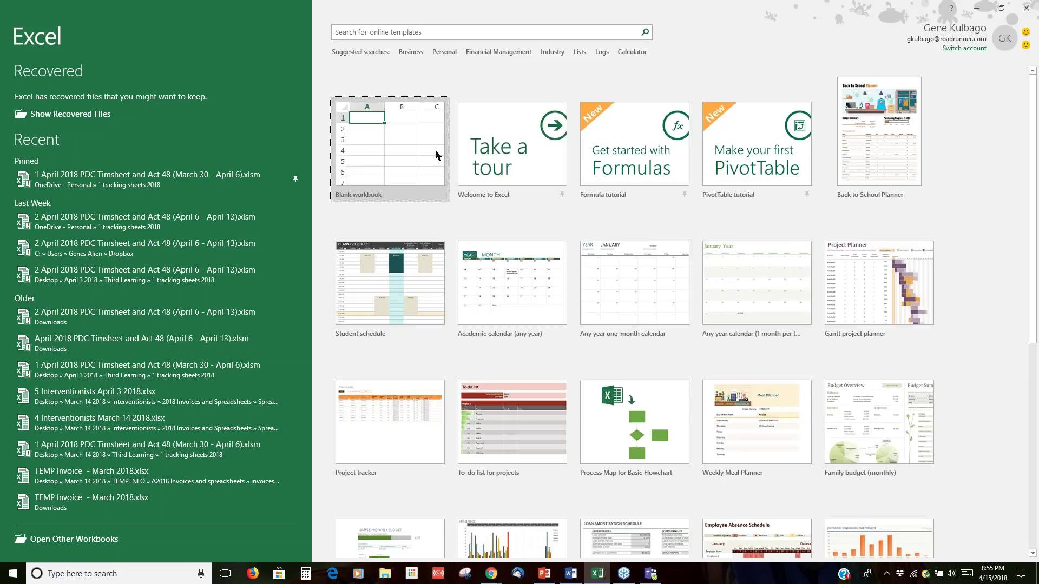
{"action": "left_click", "coordinate": [435, 151]}
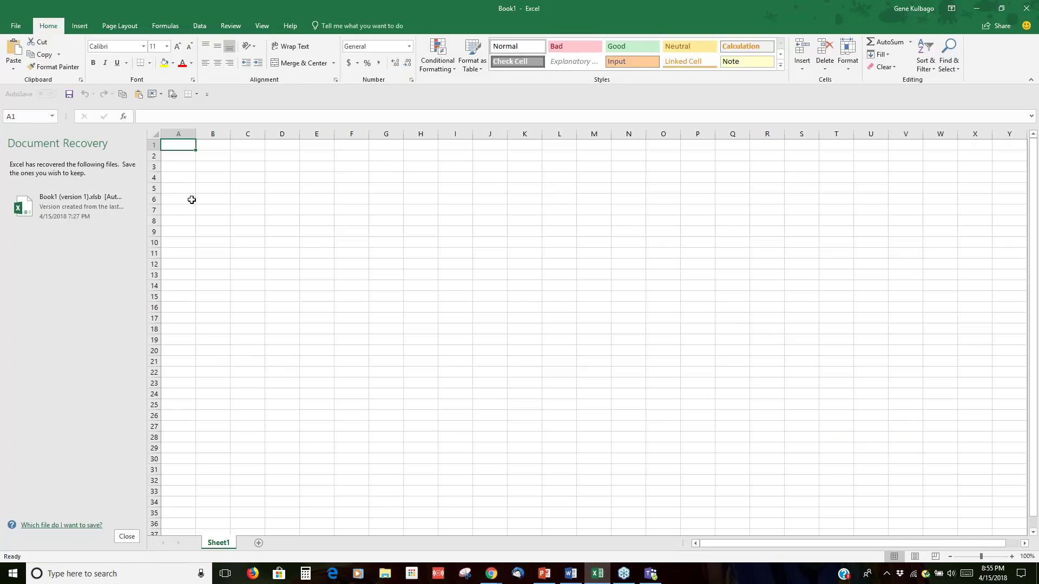
{"action": "left_click", "coordinate": [118, 537]}
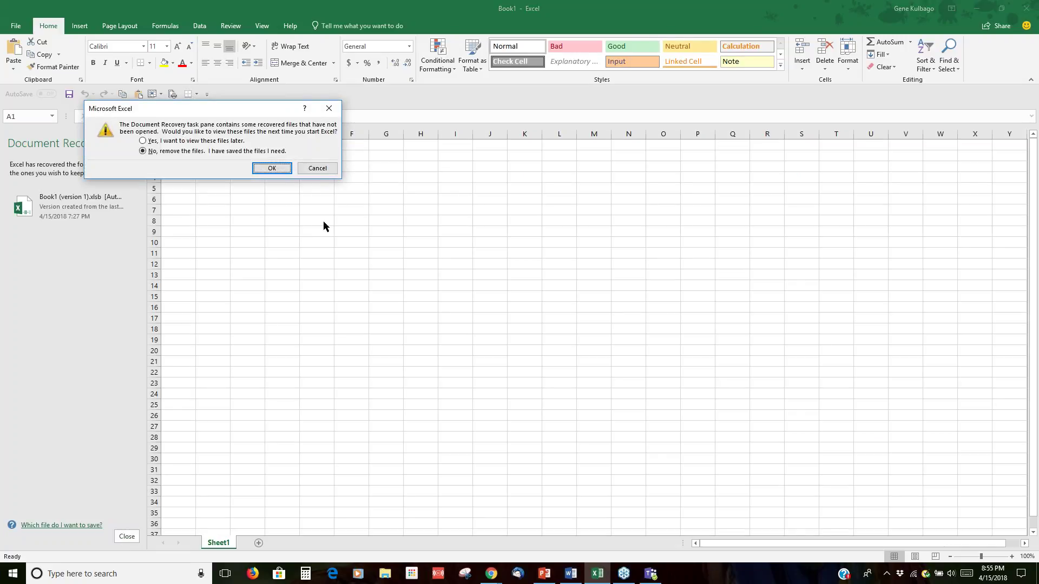
{"action": "left_click", "coordinate": [315, 168]}
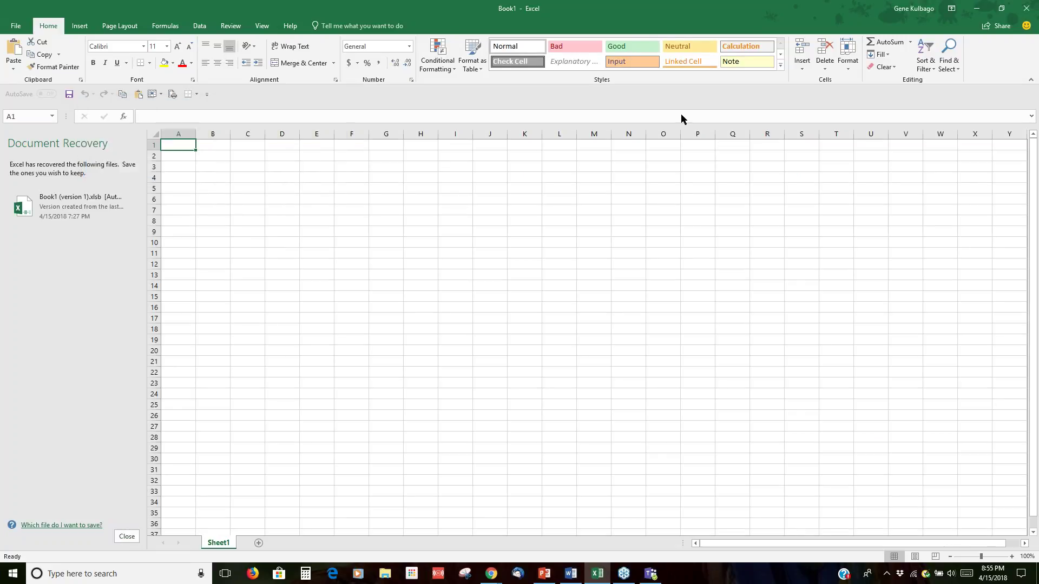
- Enter aapl in cell A1 and convert it to the Stocks data type, choosing Apple Inc on NASDAQ
{"action": "left_click", "coordinate": [234, 29]}
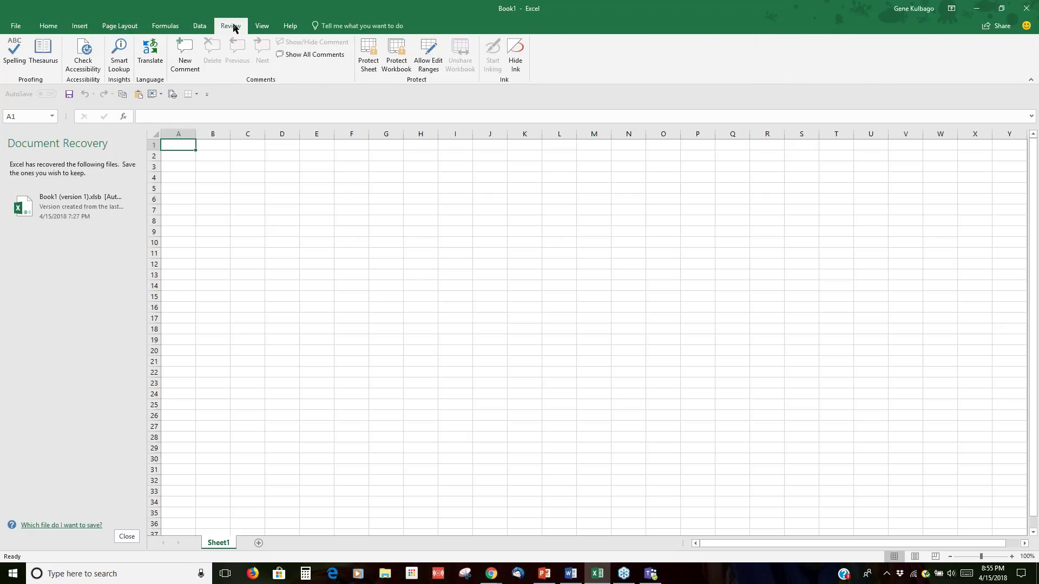
{"action": "left_click", "coordinate": [199, 27]}
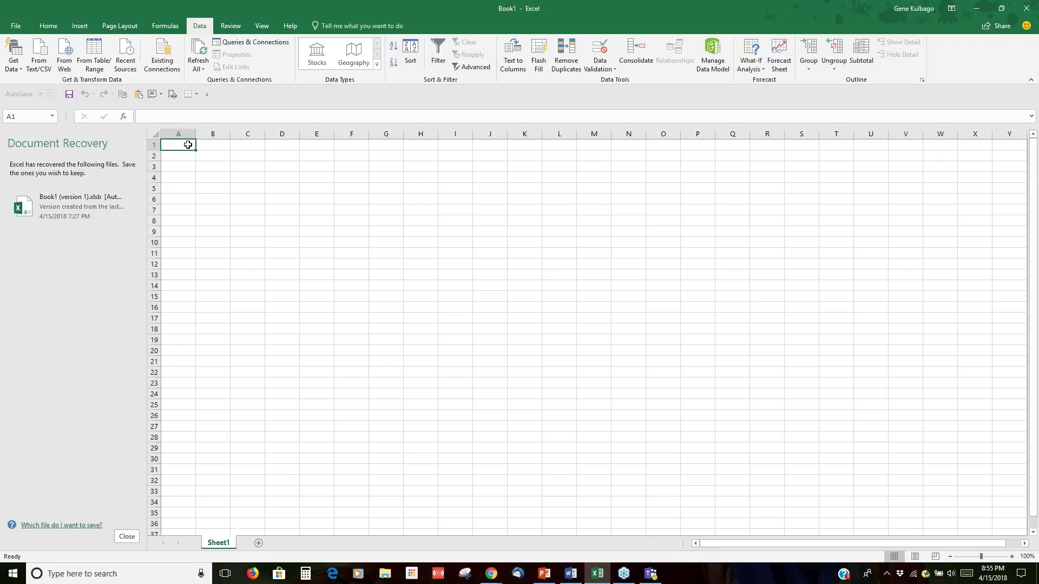
{"action": "type", "text": "aapl"}
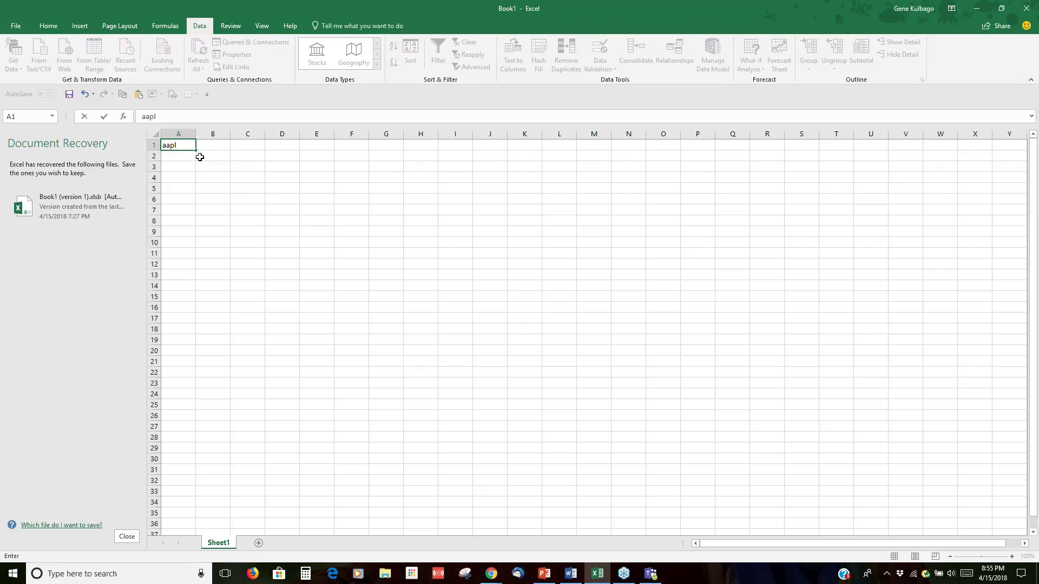
{"action": "key", "text": "Return"}
{"action": "left_click", "coordinate": [185, 146]}
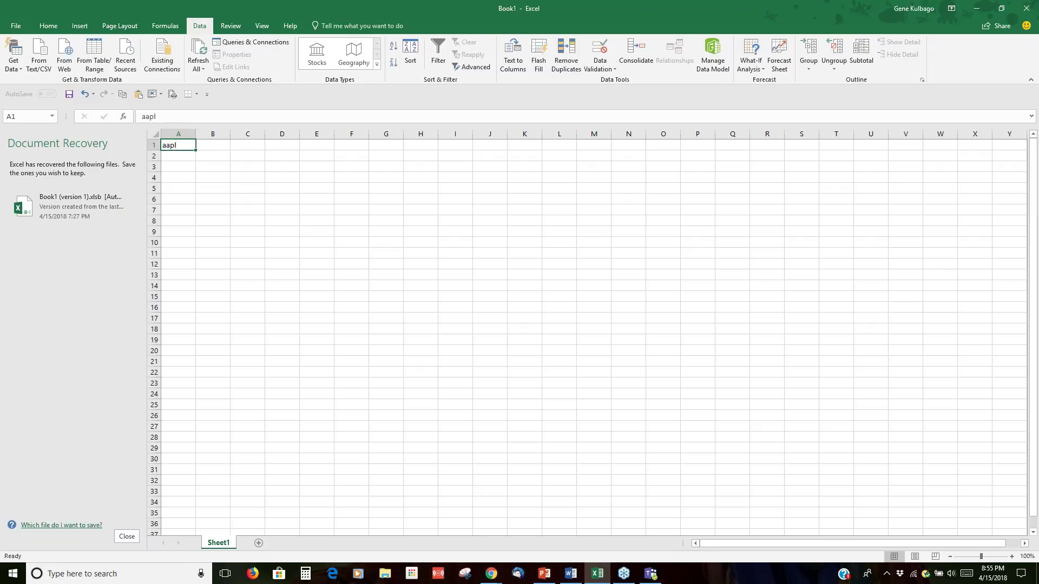
{"action": "left_click", "coordinate": [315, 63]}
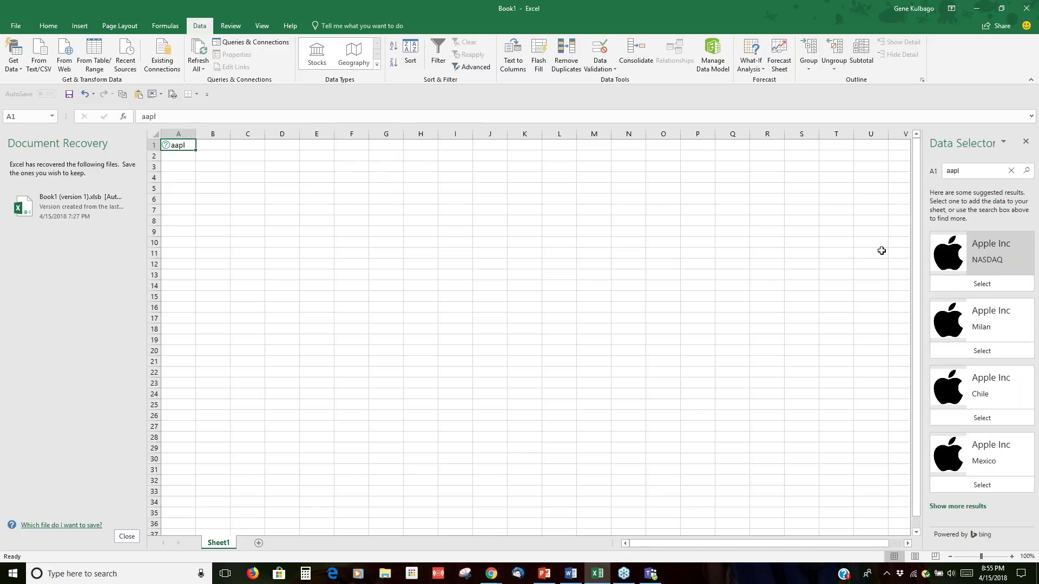
{"action": "left_click", "coordinate": [980, 284]}
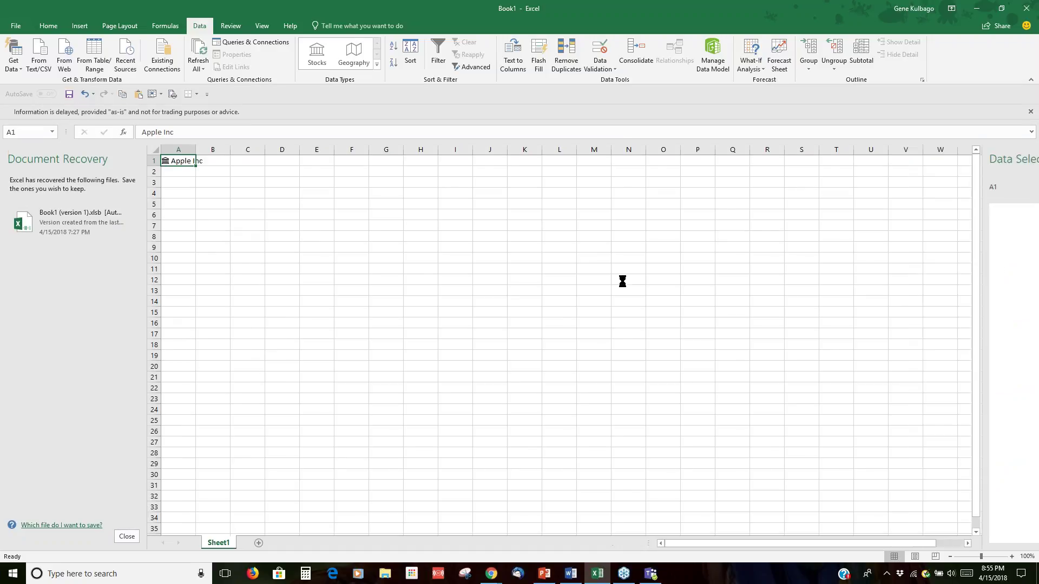
- Show the stock data card for Apple Inc in cell A1 and look through its details
{"action": "left_click", "coordinate": [254, 241]}
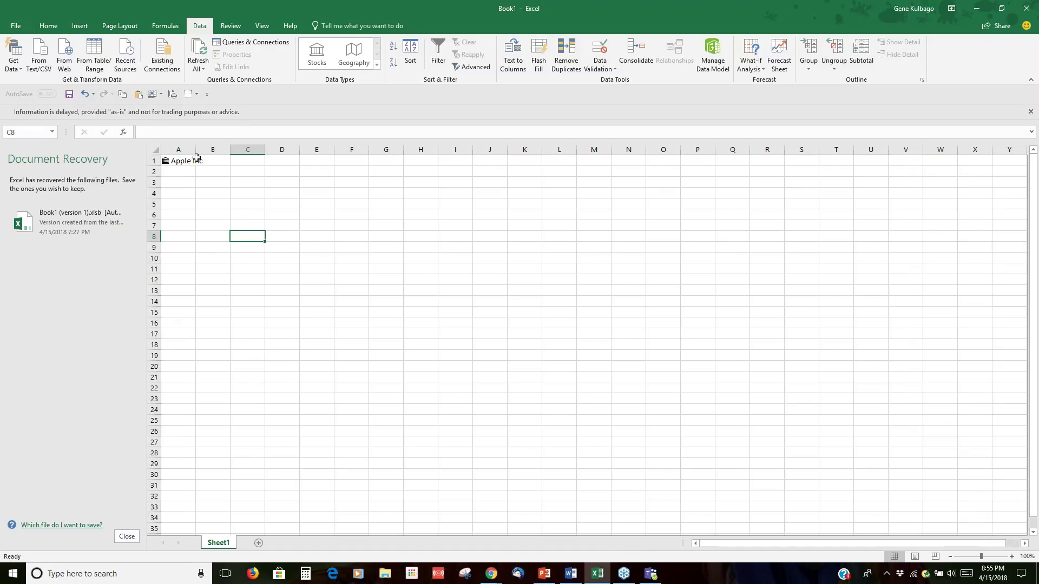
{"action": "left_click", "coordinate": [166, 163]}
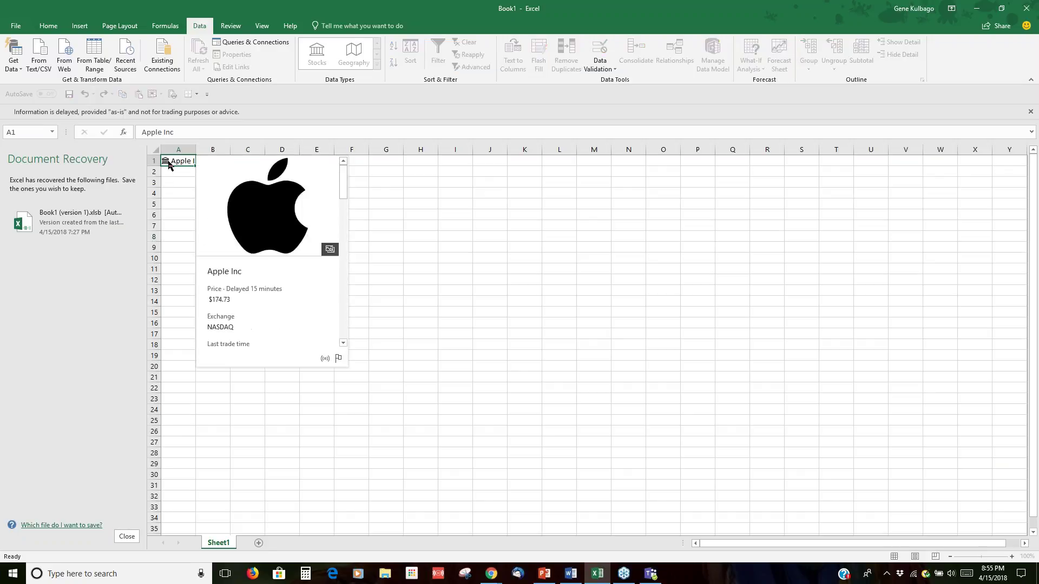
{"action": "left_click_drag", "start_coordinate": [342, 190], "coordinate": [362, 164]}
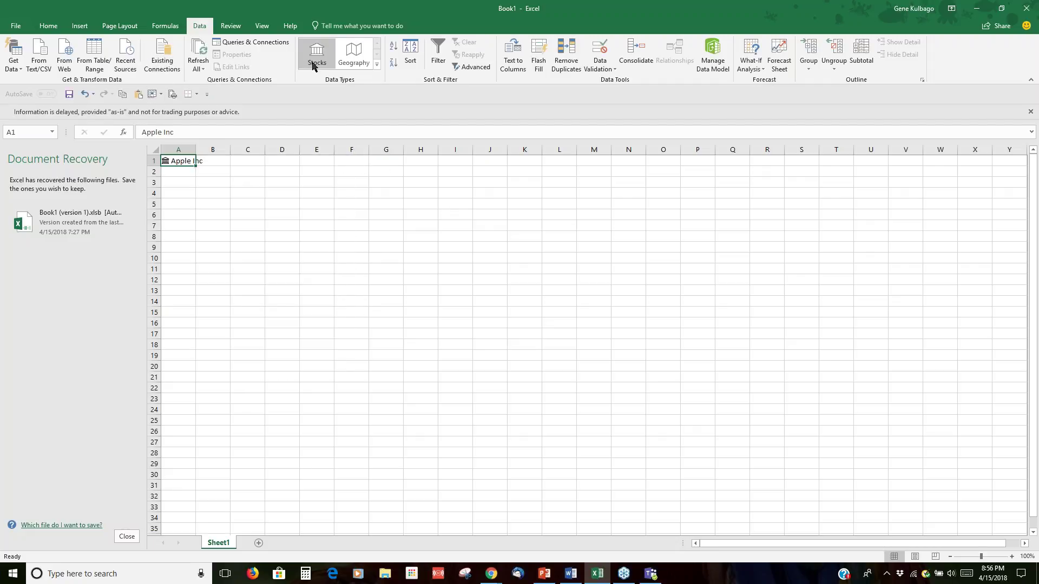
- Enter Niagara Falls in cell A3 and convert it to the Geography data type, choosing the Canadian Niagara Falls
{"action": "left_click", "coordinate": [180, 186]}
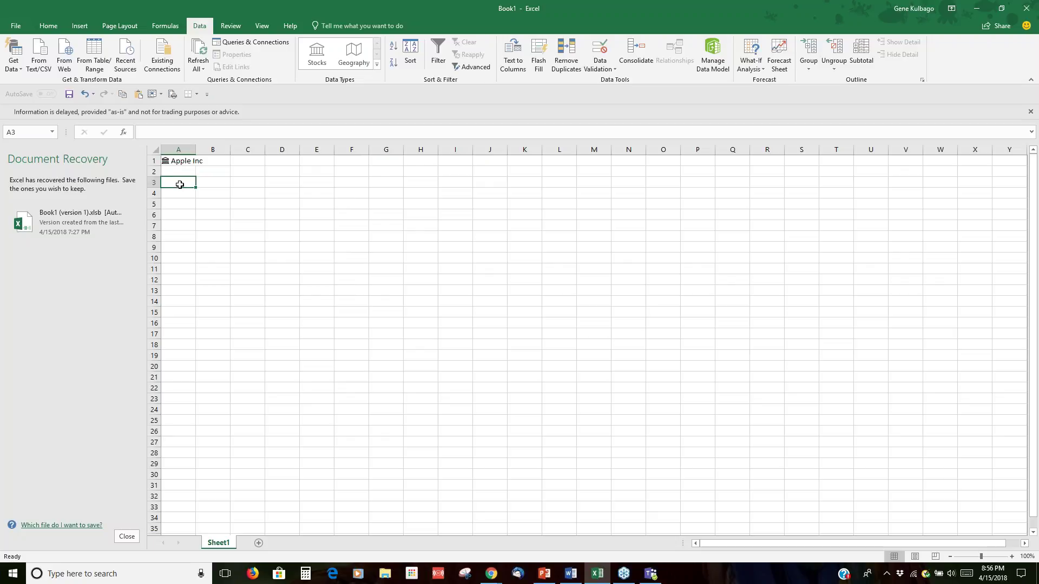
{"action": "type", "text": "Nia"}
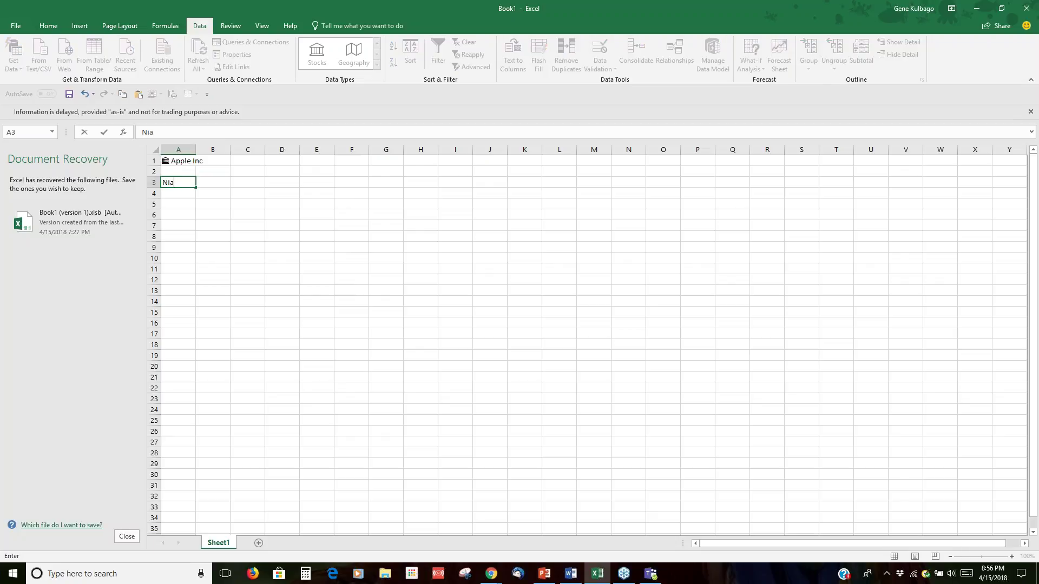
{"action": "type", "text": "gara Falls"}
{"action": "left_click_drag", "start_coordinate": [179, 214], "coordinate": [219, 150]}
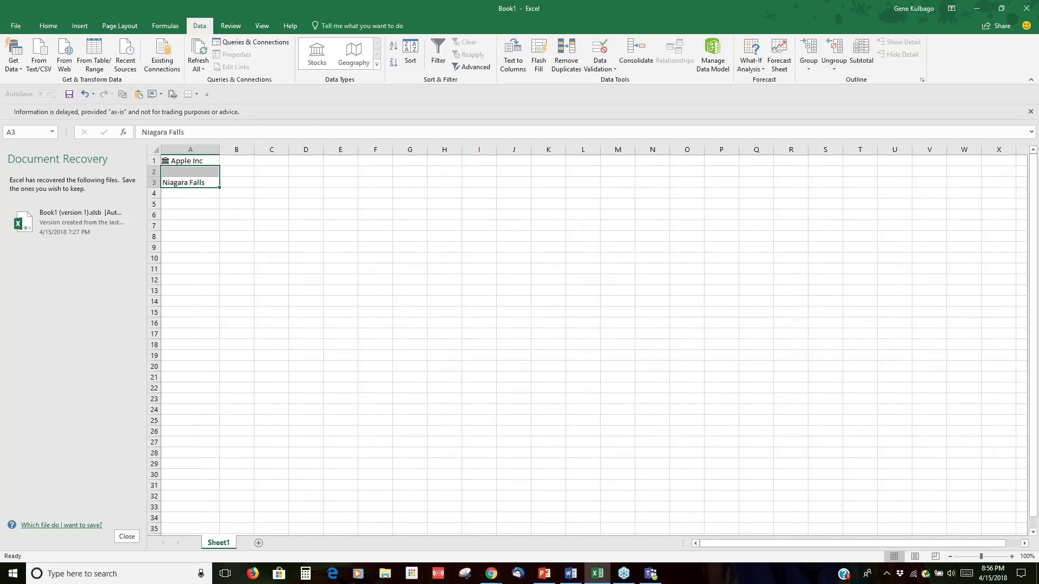
{"action": "left_click", "coordinate": [178, 184]}
{"action": "left_click", "coordinate": [353, 53]}
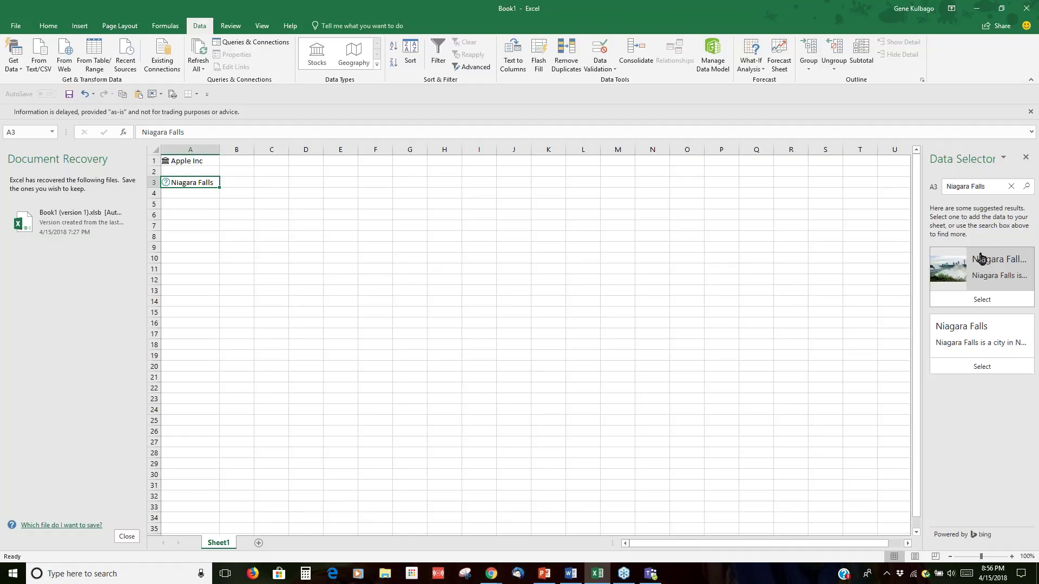
{"action": "left_click", "coordinate": [982, 299]}
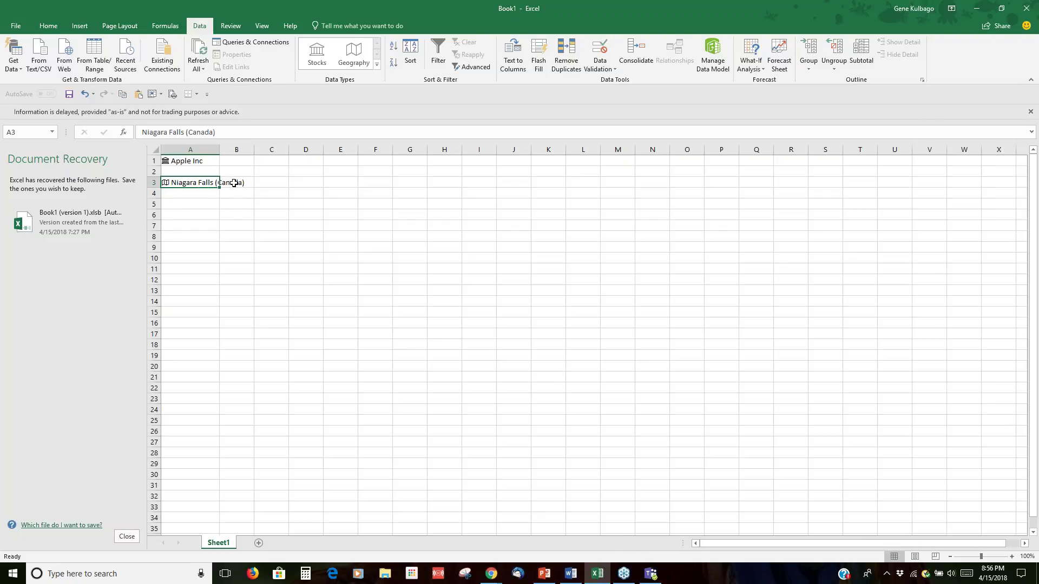
- Show the geography data card for Niagara Falls in cell A3, look through its fields and close it
{"action": "left_click", "coordinate": [165, 183]}
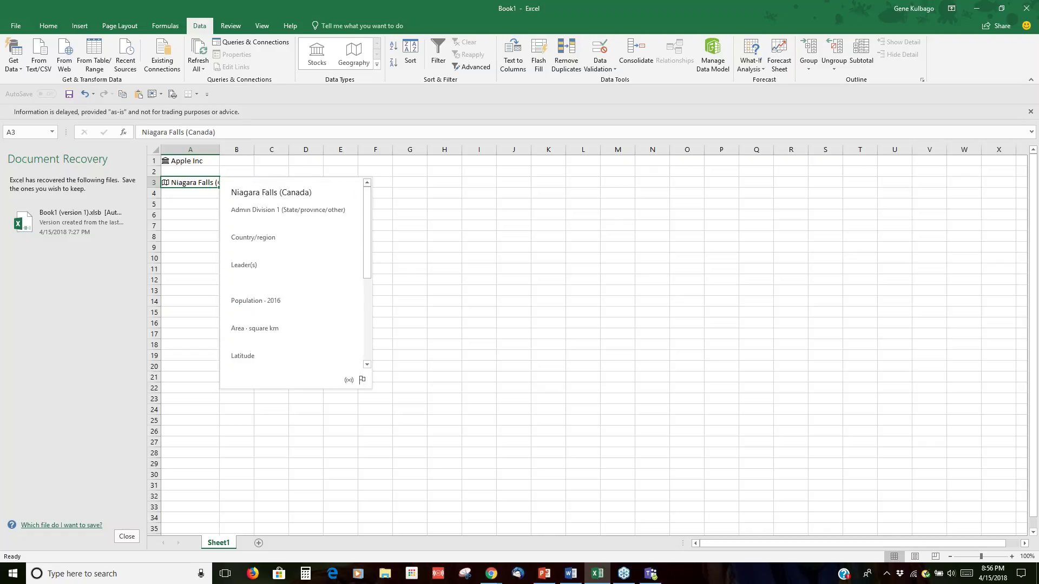
{"action": "scroll", "coordinate": [331, 327], "scroll_direction": "down", "scroll_amount": 5}
{"action": "scroll", "coordinate": [331, 328], "scroll_direction": "down", "scroll_amount": 2}
{"action": "scroll", "coordinate": [360, 190], "scroll_direction": "up", "scroll_amount": 10}
{"action": "key", "text": "Escape"}
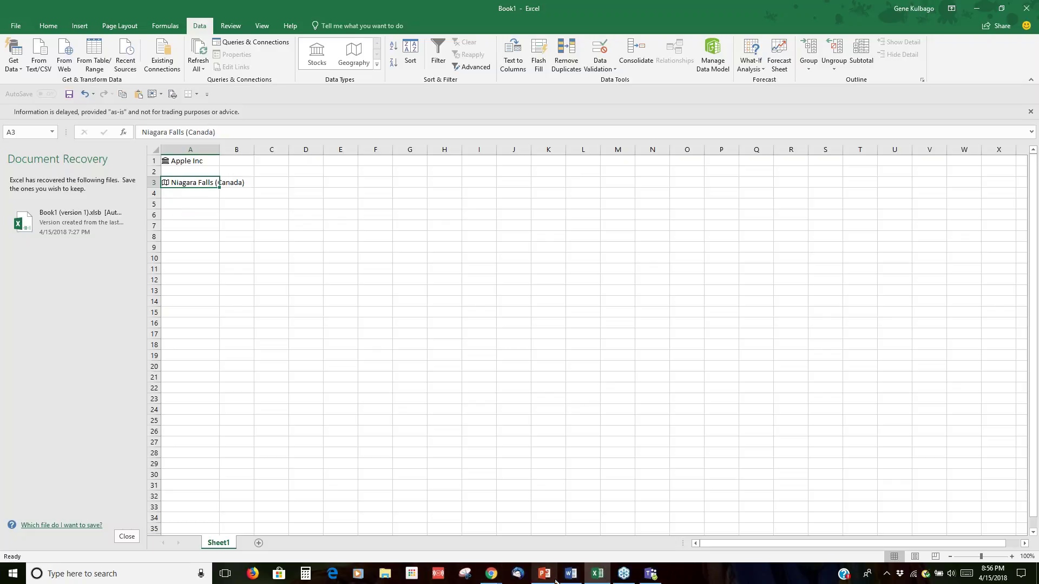
- Switch to PowerPoint, view the templates offered for a new presentation, and return to Excel
{"action": "mouse_move", "coordinate": [547, 579]}
{"action": "right_click", "coordinate": [208, 183]}
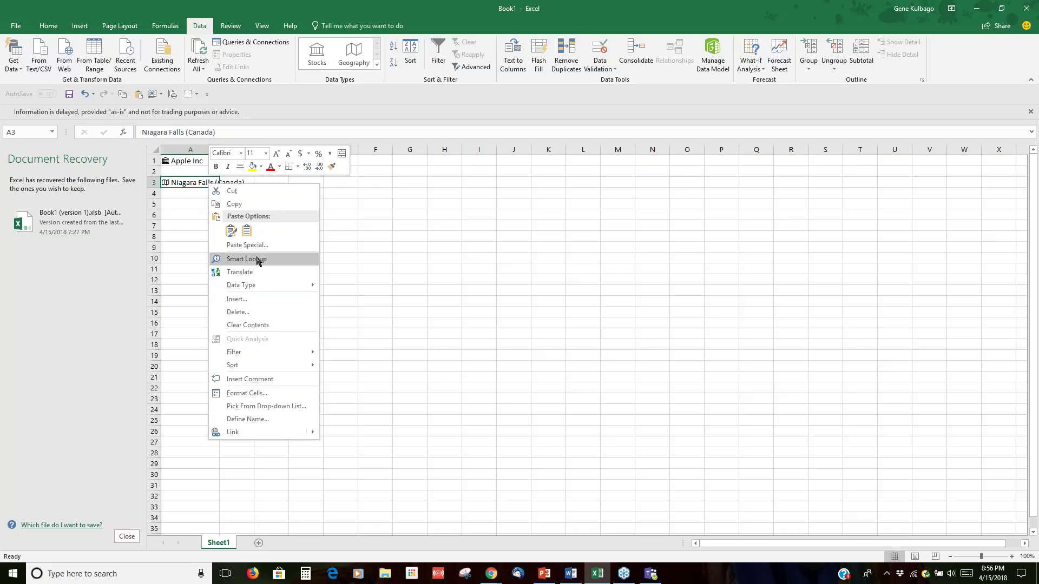
{"action": "left_click", "coordinate": [536, 580]}
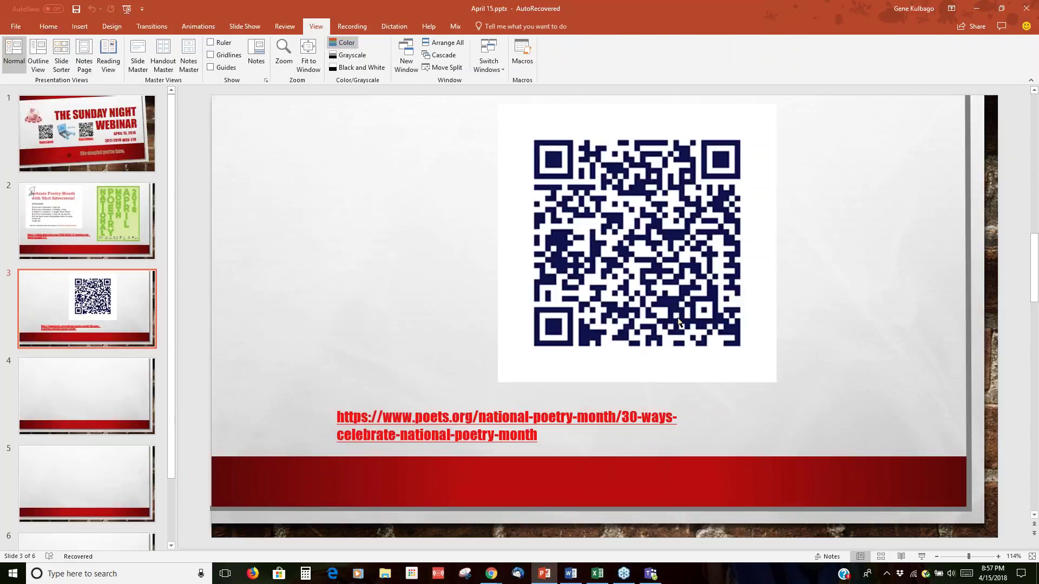
{"action": "left_click", "coordinate": [16, 26]}
{"action": "left_click", "coordinate": [22, 71]}
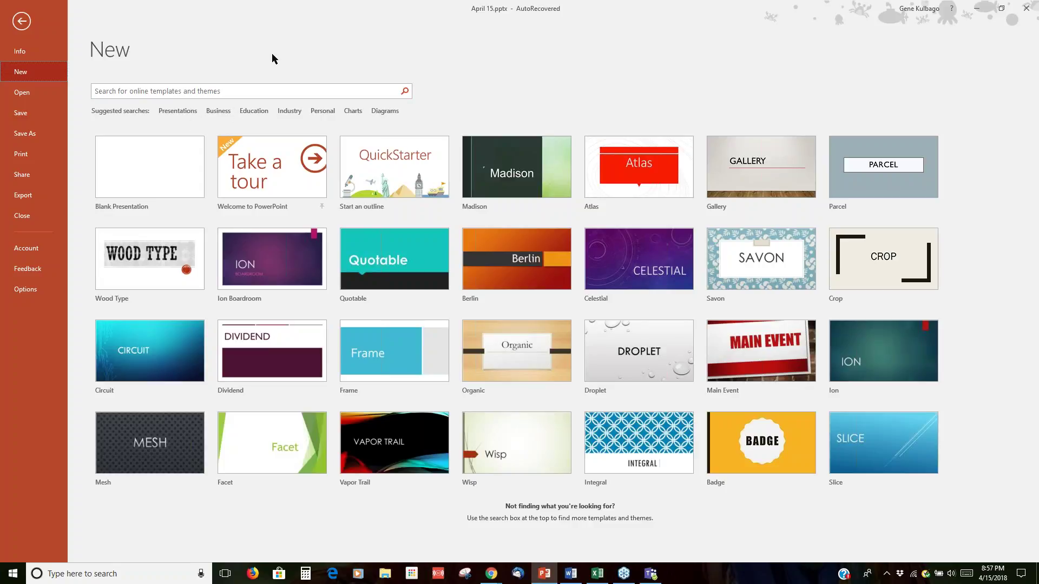
{"action": "left_click", "coordinate": [597, 572]}
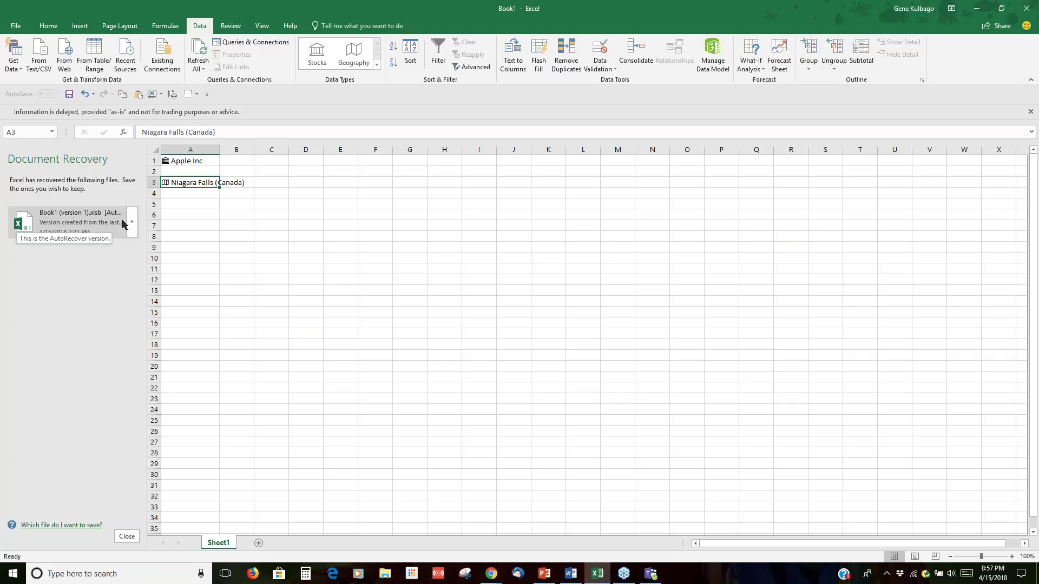
- Reopen the Niagara Falls data card, examine its picture, description and data source links, and close it
{"action": "right_click", "coordinate": [182, 182]}
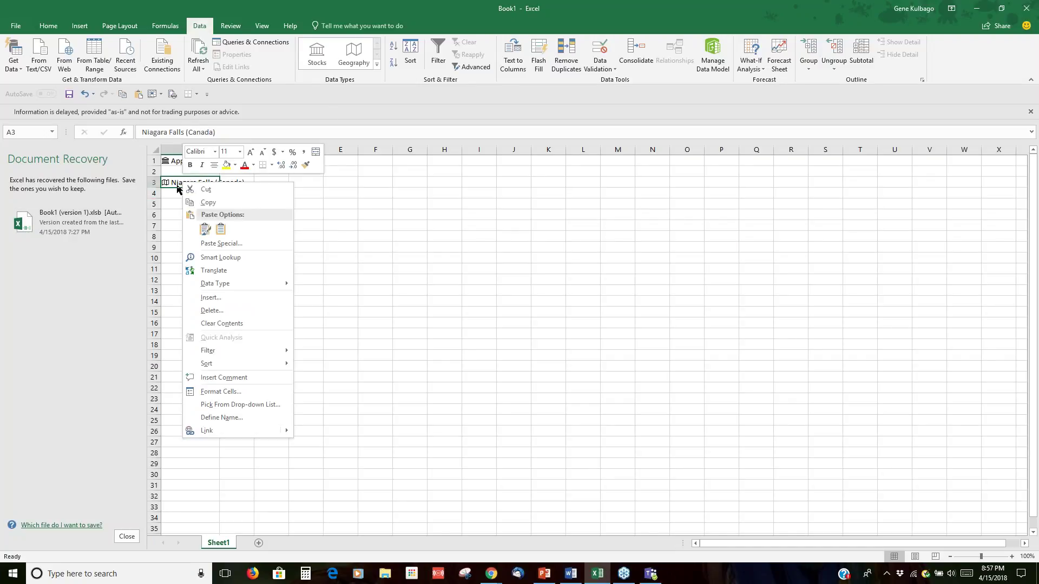
{"action": "key", "text": "Escape"}
{"action": "key", "text": "ctrl+shift+F5"}
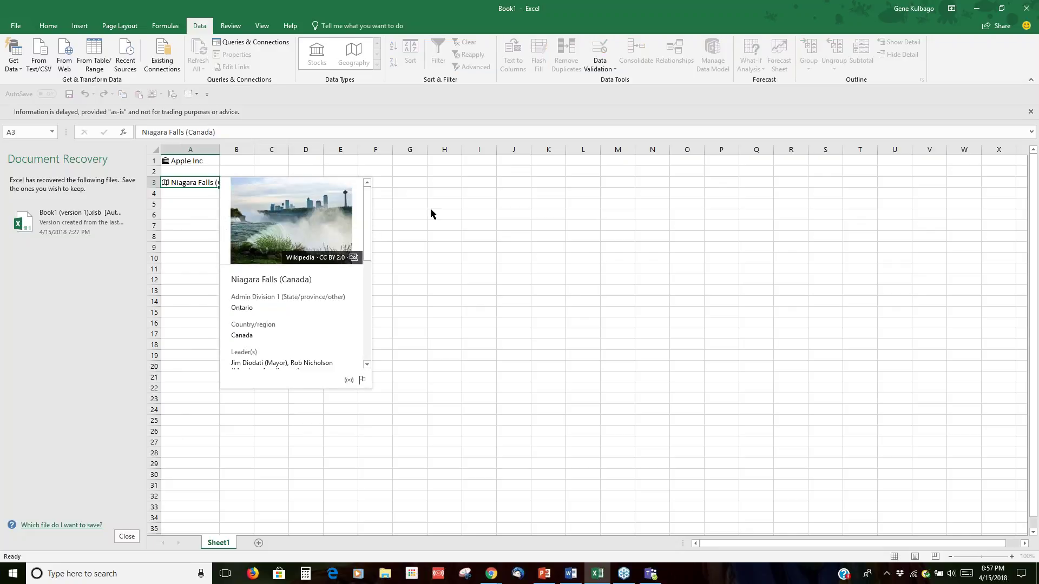
{"action": "key", "text": "Escape"}
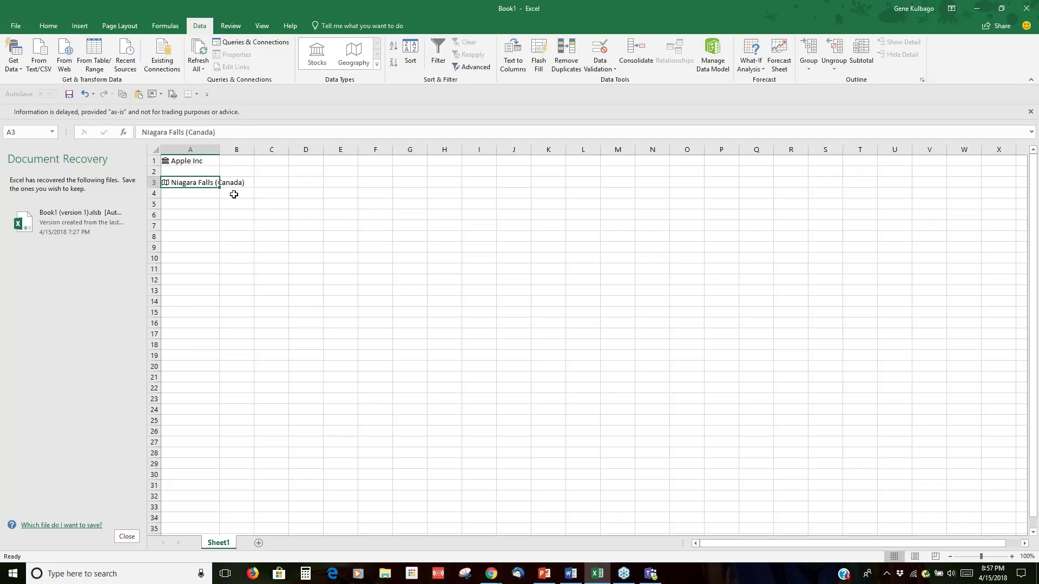
{"action": "left_click", "coordinate": [166, 183]}
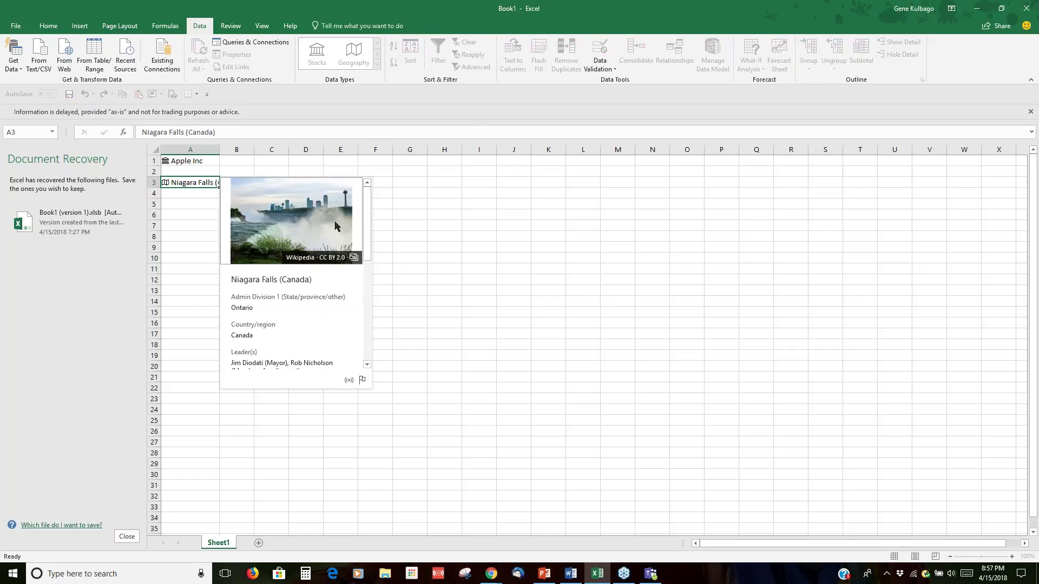
{"action": "left_click_drag", "start_coordinate": [372, 260], "coordinate": [376, 348]}
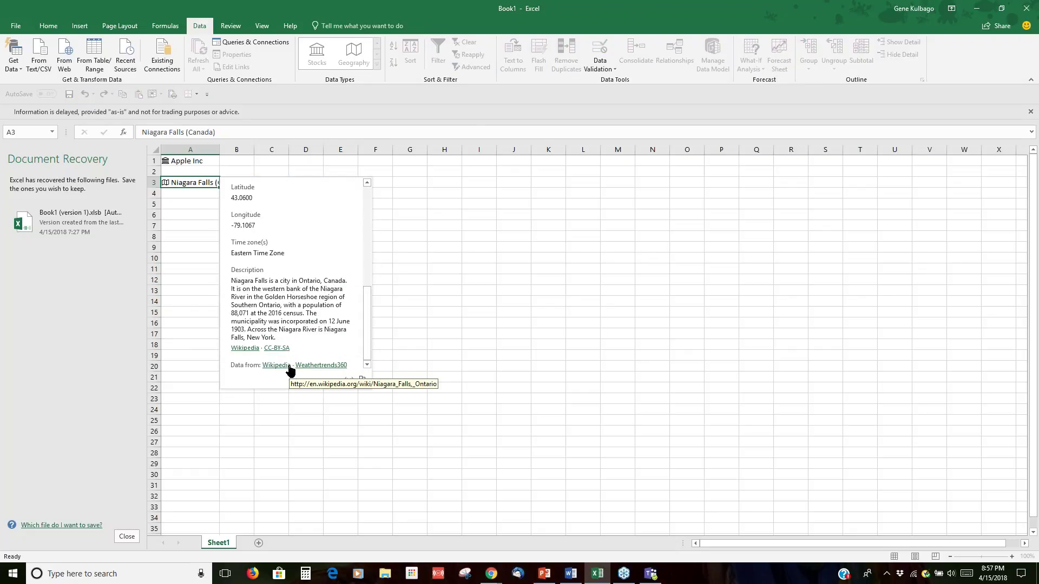
{"action": "left_click", "coordinate": [219, 182]}
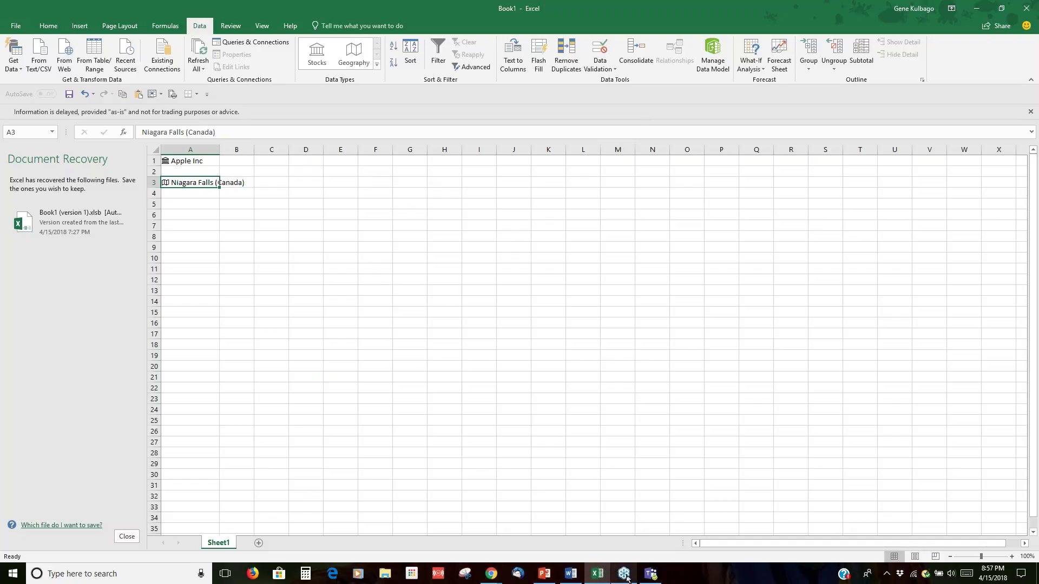
- Switch to PowerPoint and minimize its window
{"action": "mouse_move", "coordinate": [625, 579]}
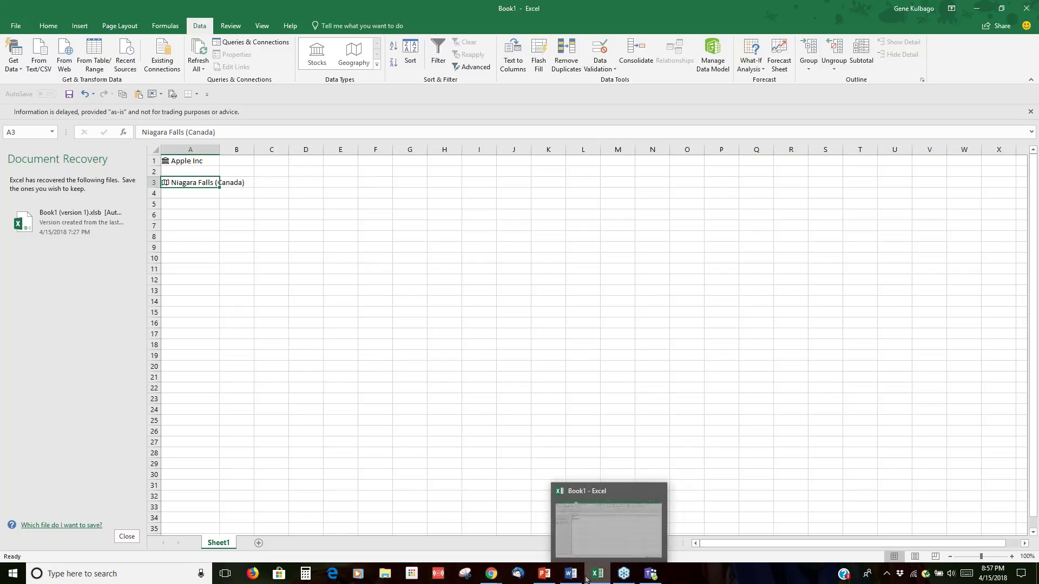
{"action": "left_click", "coordinate": [544, 577]}
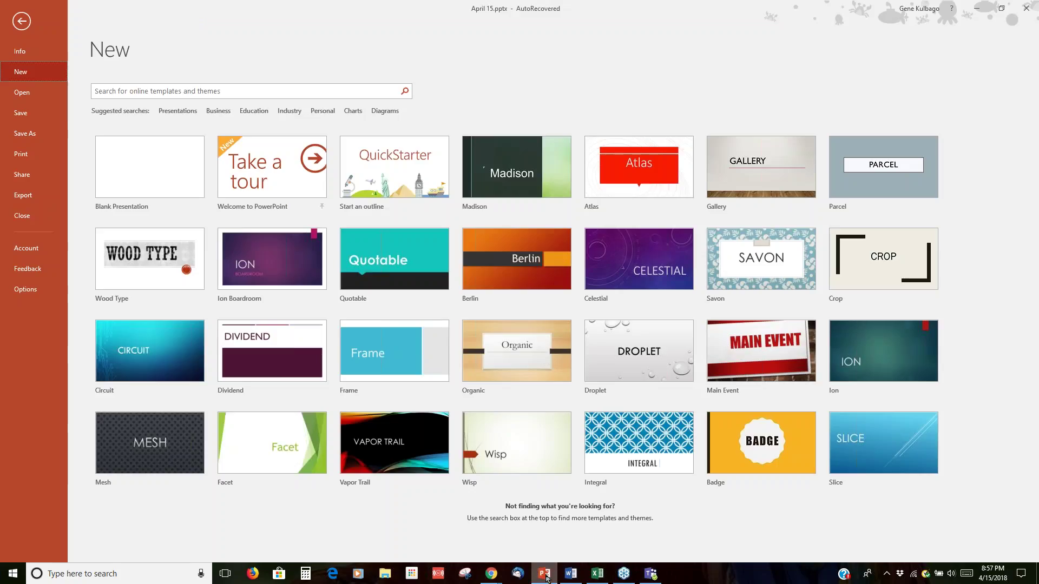
{"action": "left_click", "coordinate": [977, 8]}
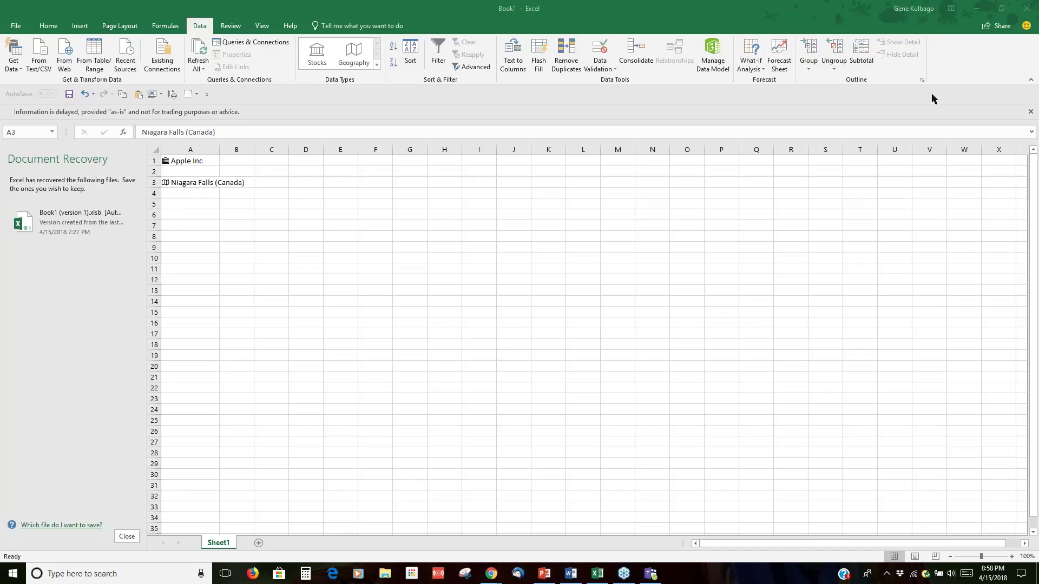
- Switch to the George Washington document in Word and run Smart Lookup on "George Washington" in the title
{"action": "mouse_move", "coordinate": [554, 578]}
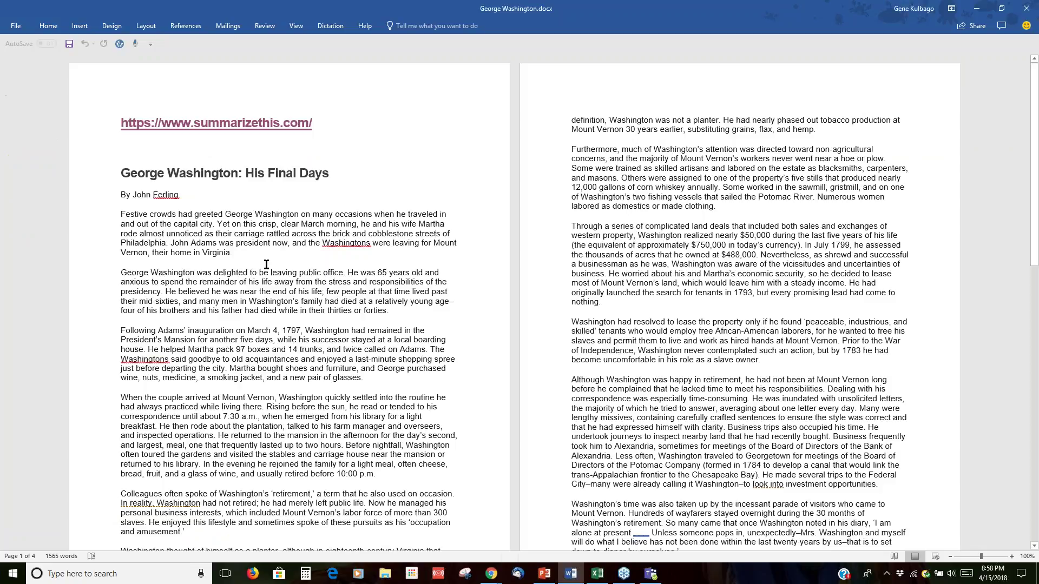
{"action": "left_click", "coordinate": [570, 574]}
{"action": "left_click_drag", "start_coordinate": [244, 173], "coordinate": [132, 157]}
{"action": "right_click", "coordinate": [164, 173]}
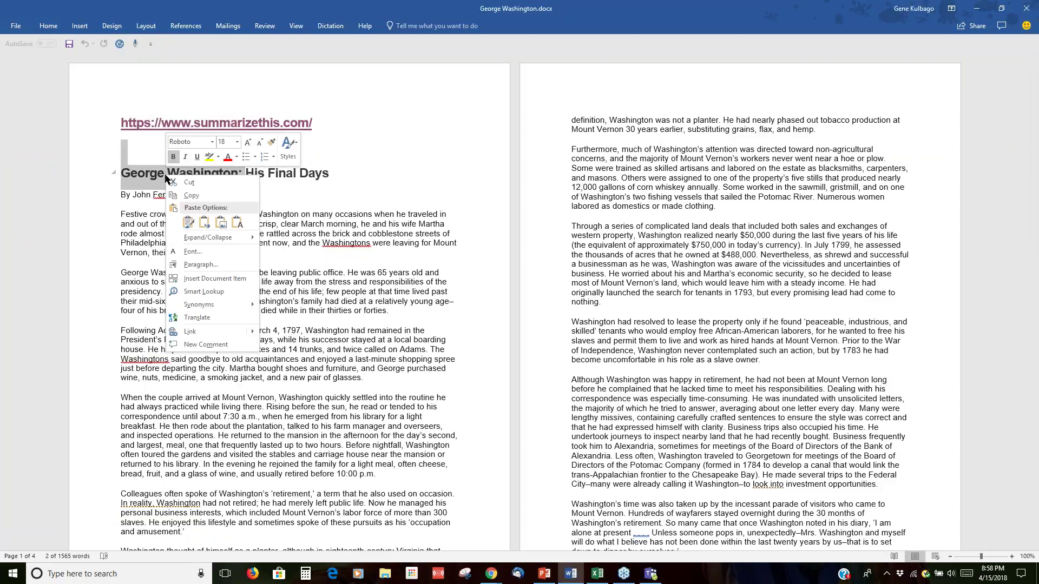
{"action": "left_click", "coordinate": [204, 292]}
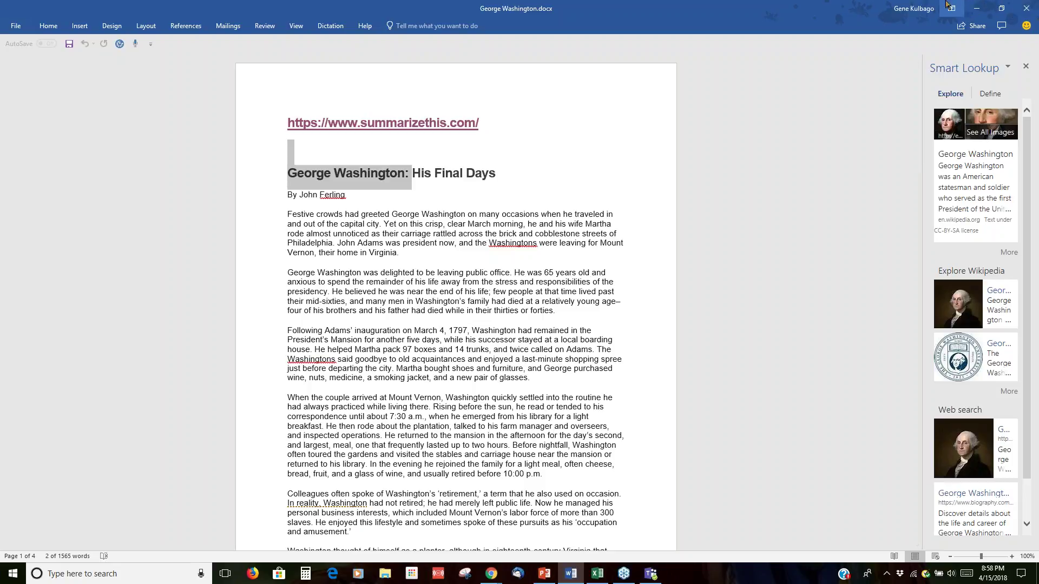
- Minimize Word and Excel to return to the Flipboard magazine in the browser
{"action": "left_click", "coordinate": [979, 9]}
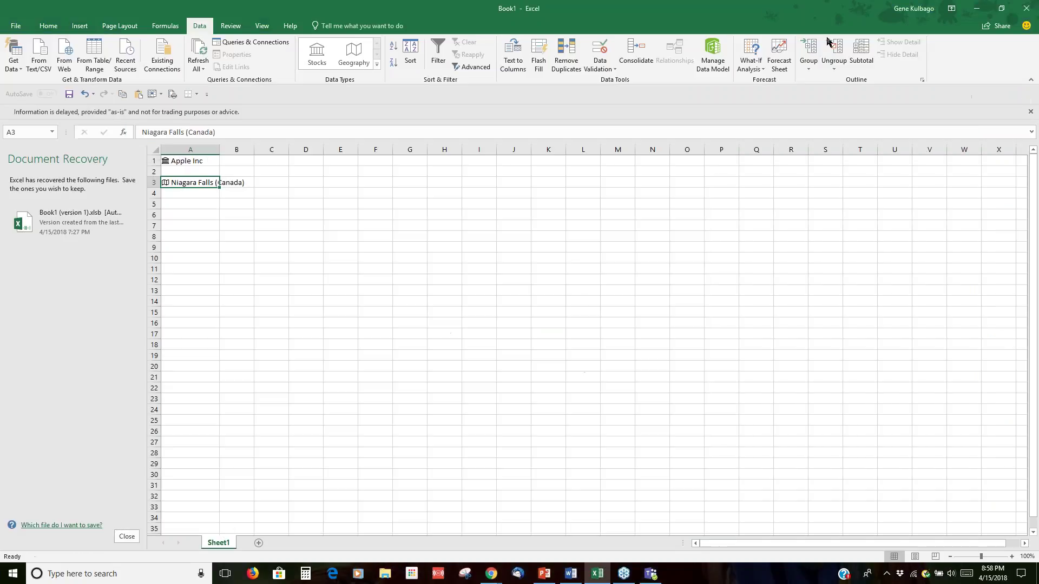
{"action": "left_click", "coordinate": [978, 9]}
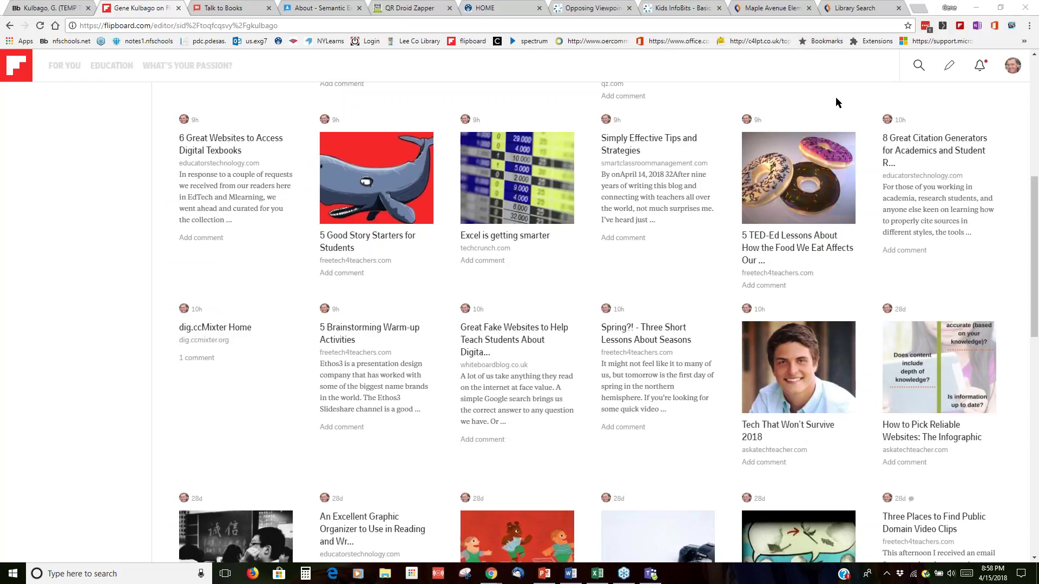